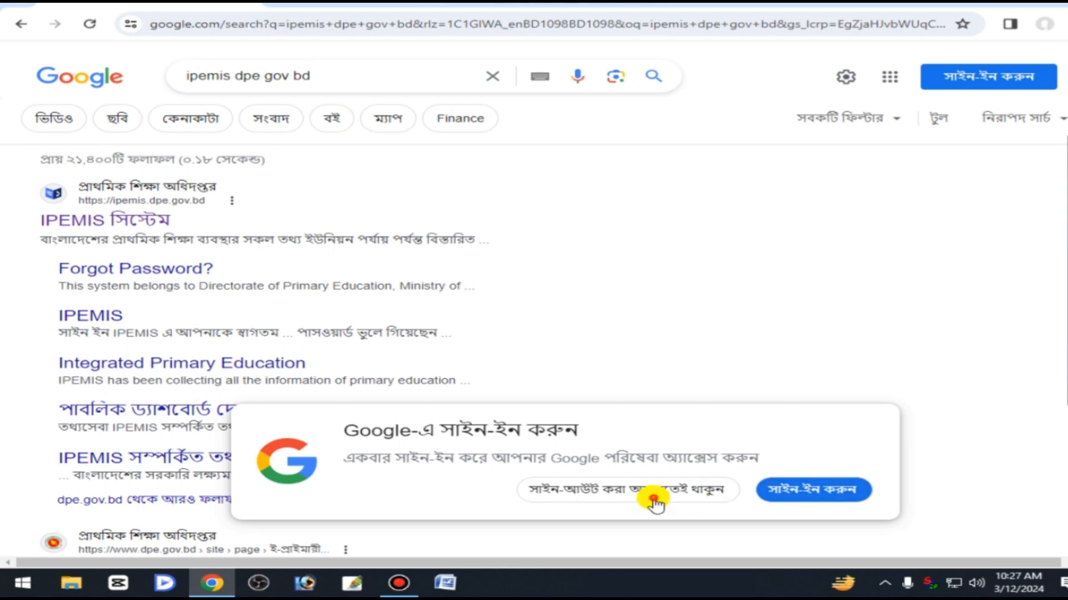
Stay signed out of Google, open the IPEMIS system site from the search results, and dismiss the translation prompt.
left_click(653, 498)
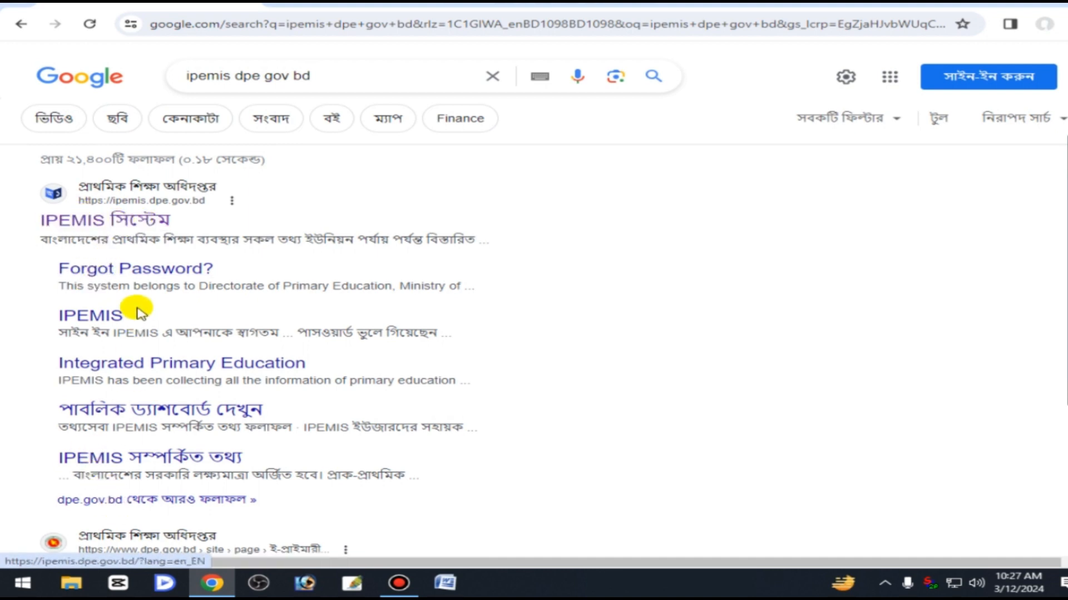
left_click(81, 230)
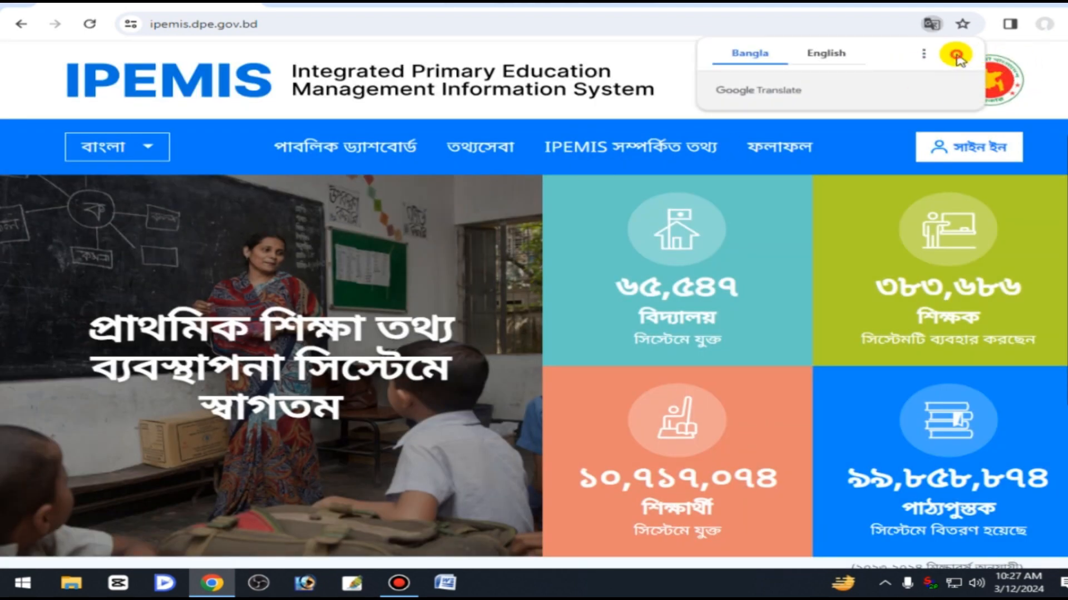
left_click(957, 55)
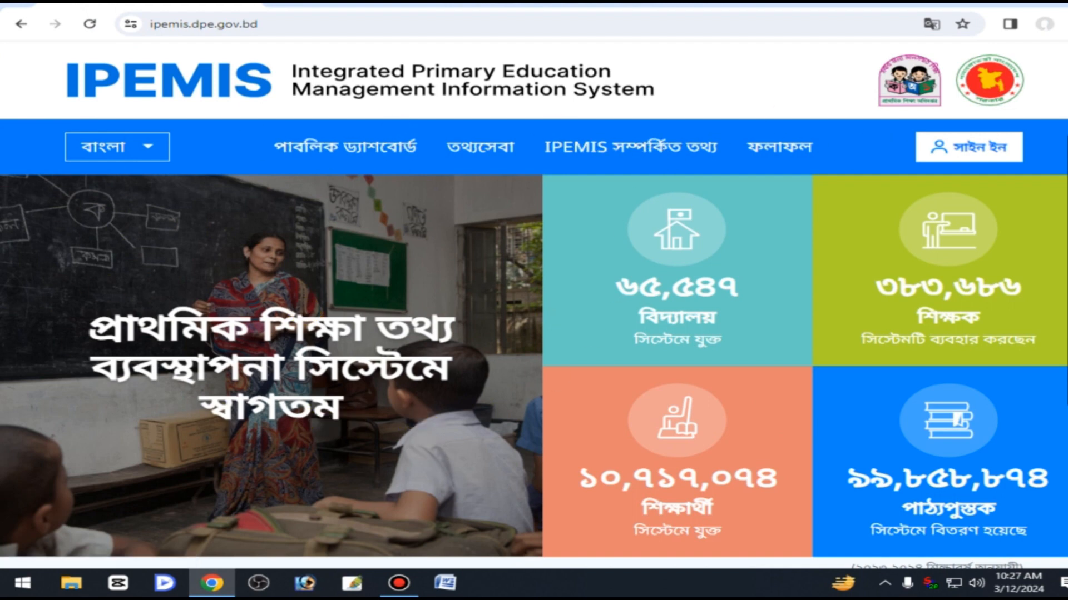
Sign in to IPEMIS with the filled-in mobile number and password to reach the school dashboard.
left_click(997, 158)
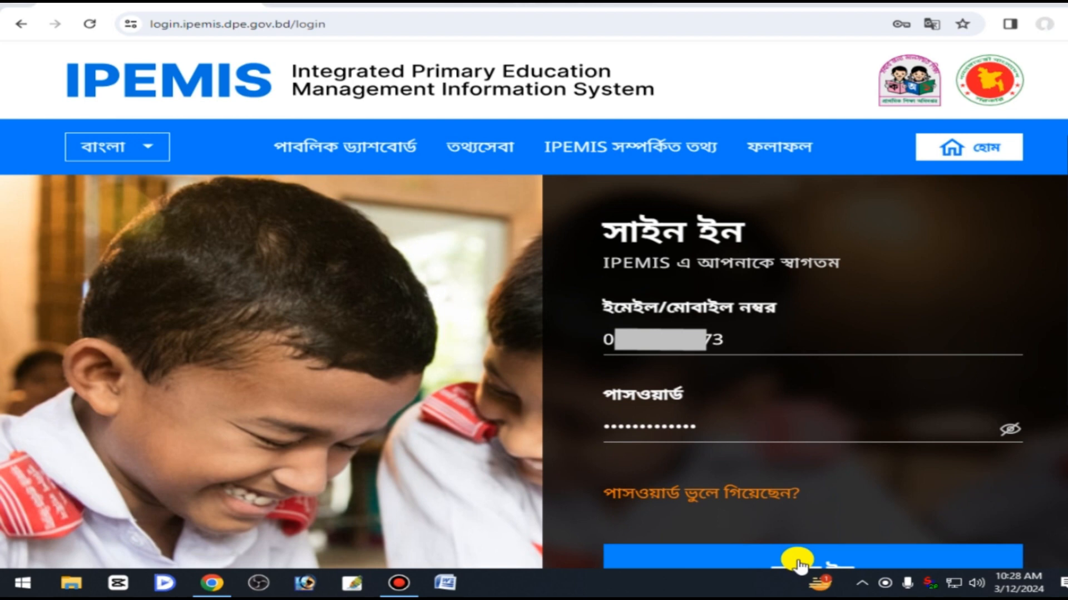
left_click(838, 566)
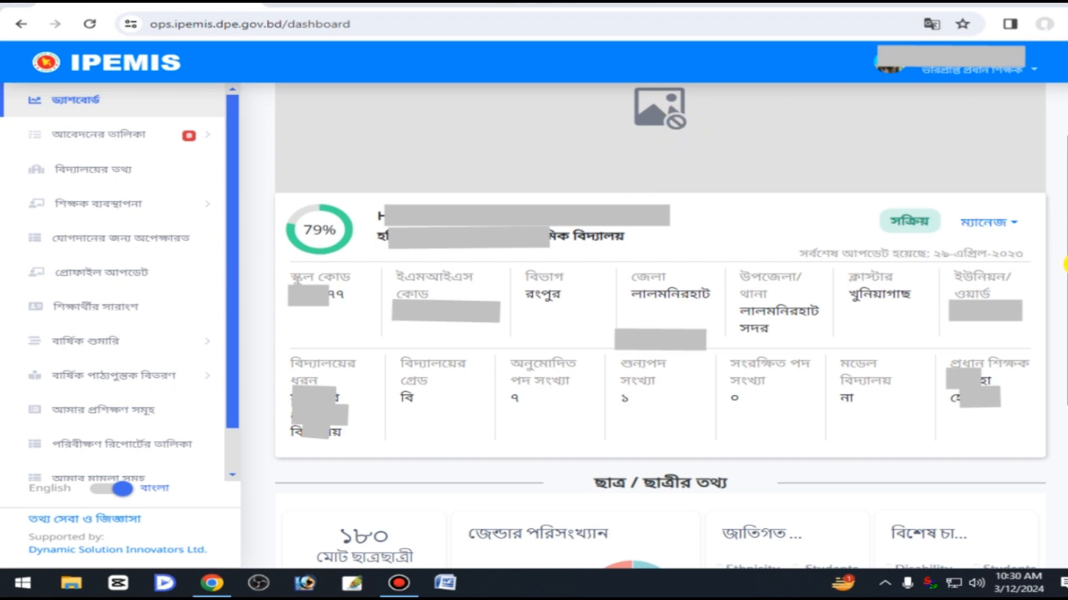
left_click(1066, 266)
left_click_drag(17, 94, 213, 508)
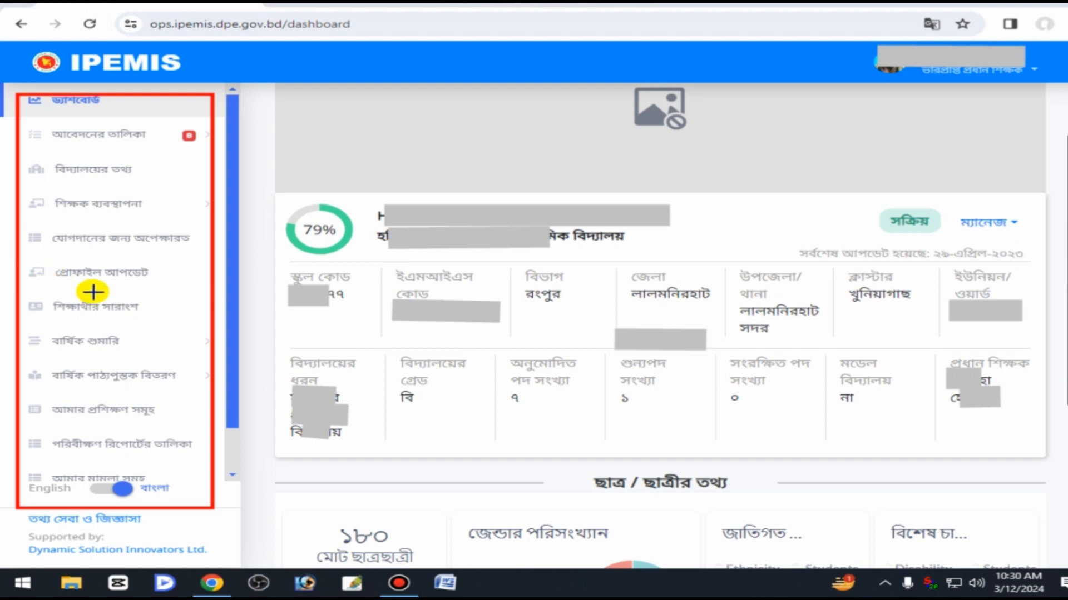
left_click_drag(161, 287, 106, 220)
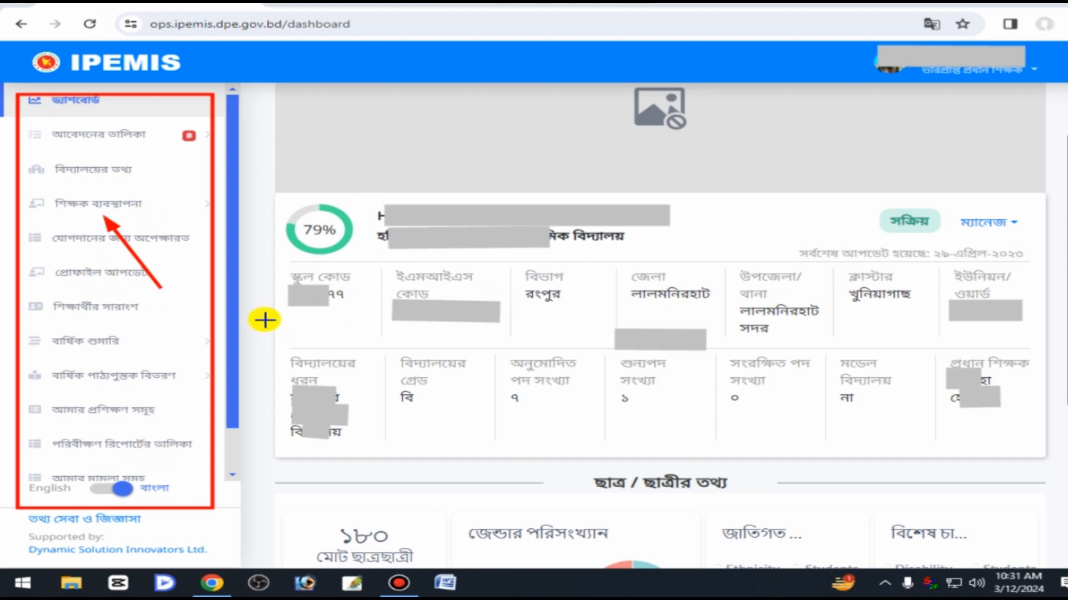
left_click(868, 2)
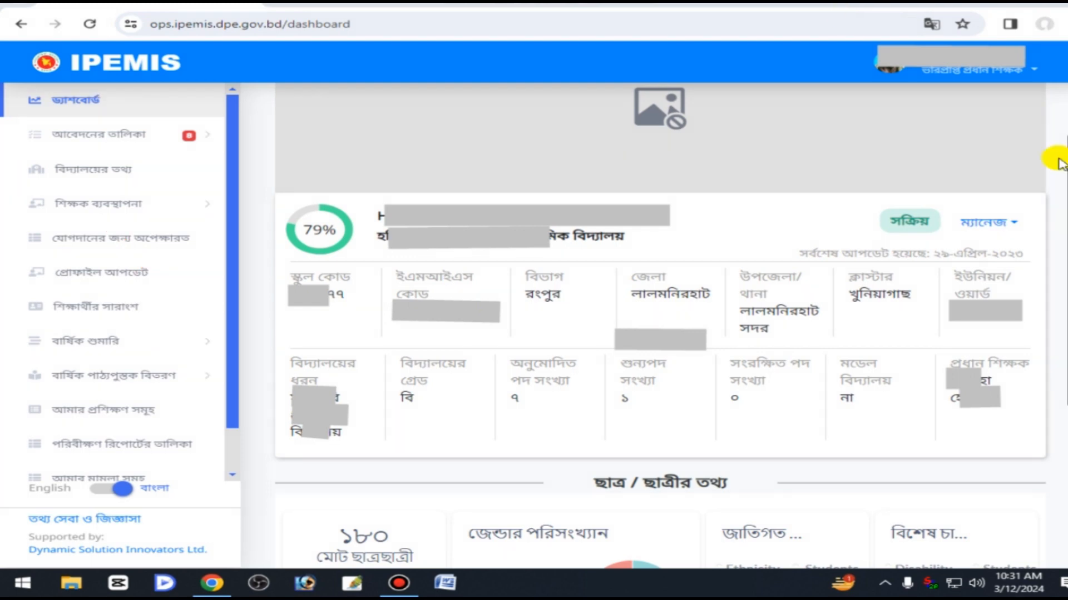
Open the teacher list under teacher management and open the acting head teacher's information for updating.
left_click(92, 211)
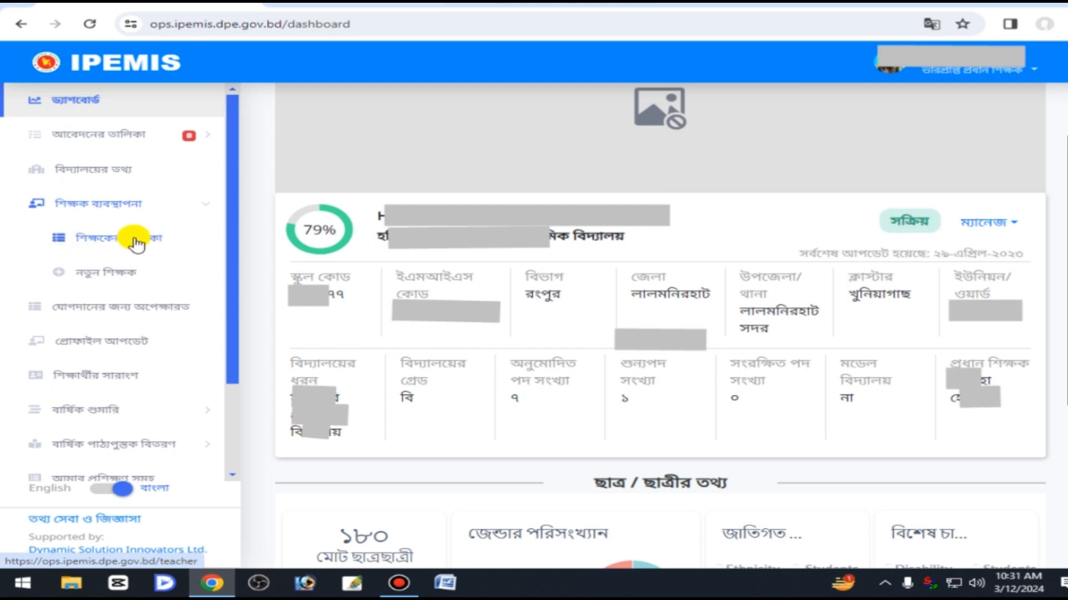
left_click(125, 241)
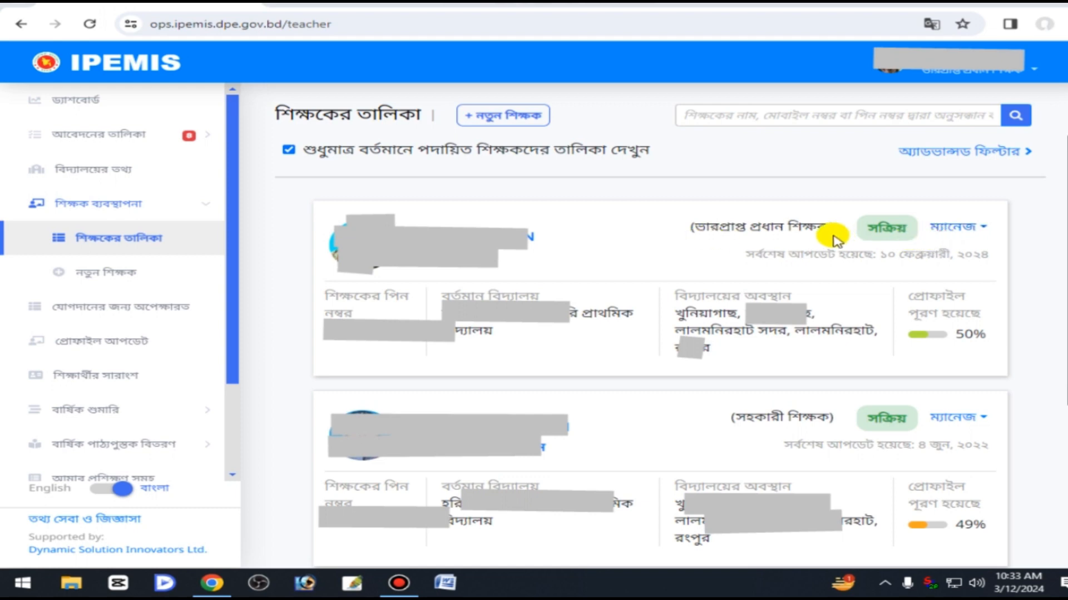
left_click(981, 230)
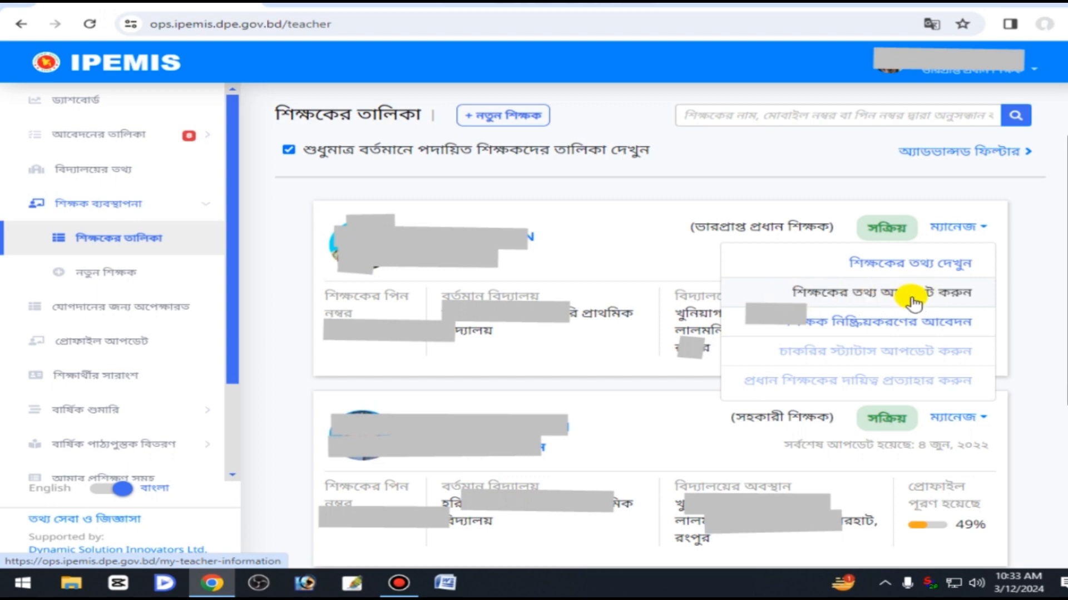
left_click(915, 303)
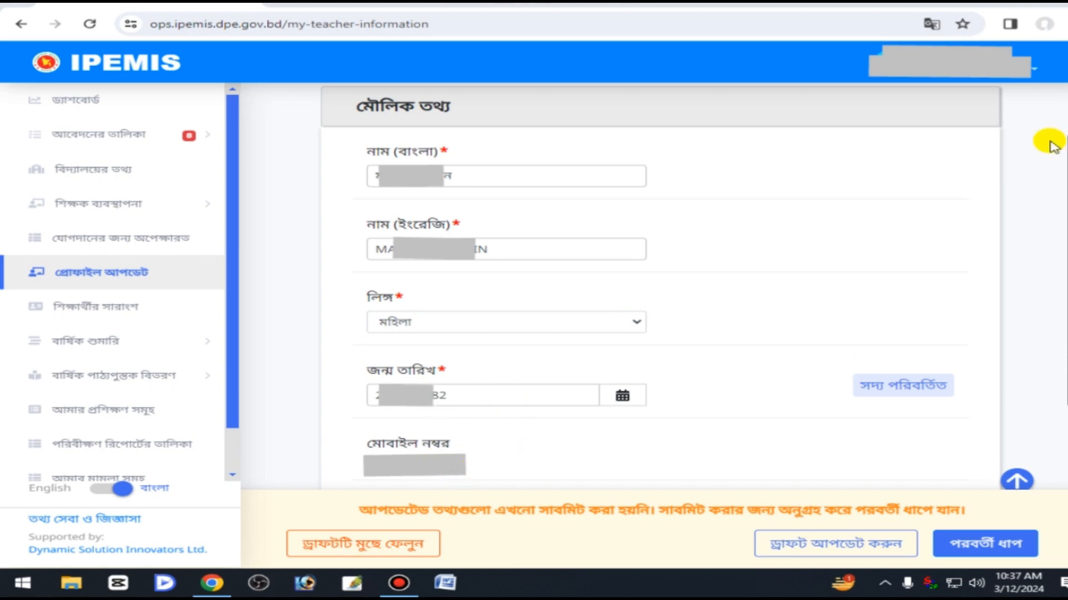
Review the basic information fields of the teacher profile, covering name, appointment details, nationality, ID and religion, and the required-field marks.
scroll(1062, 133, "down", 10)
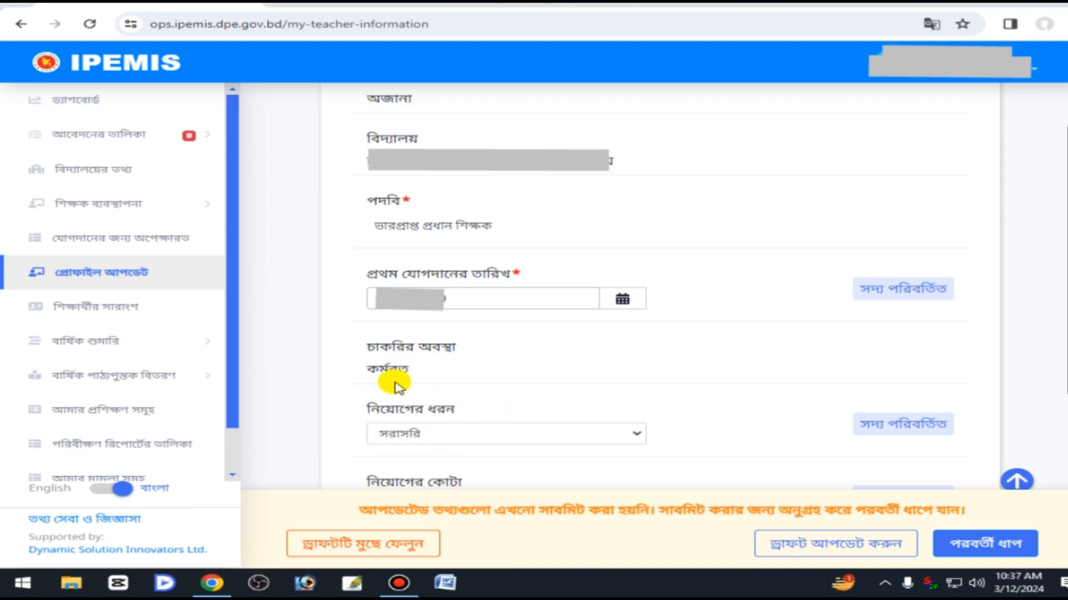
scroll(531, 480, "down", 6)
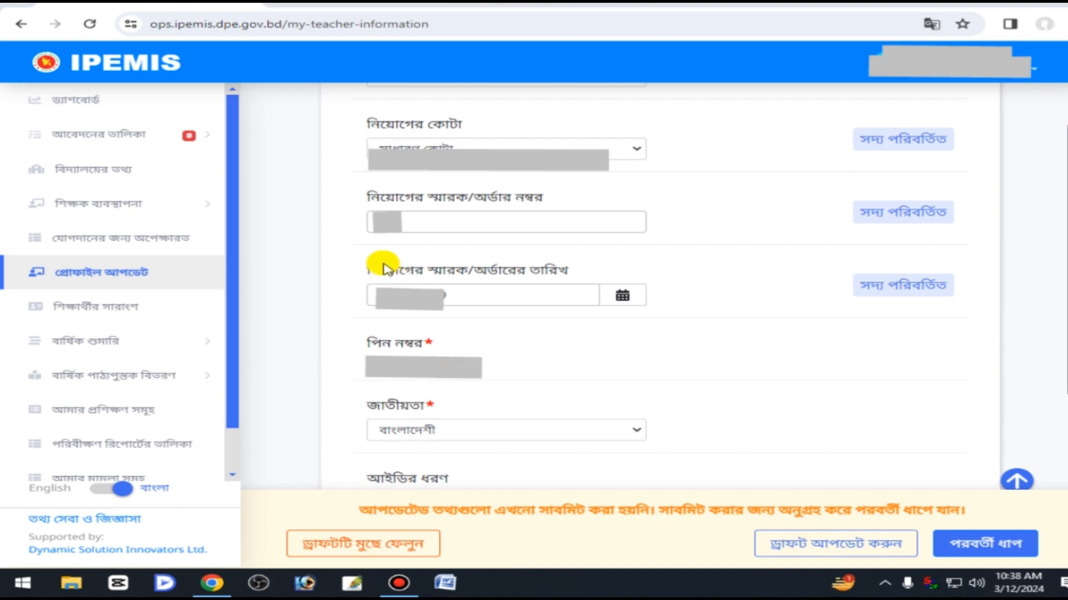
left_click(489, 296)
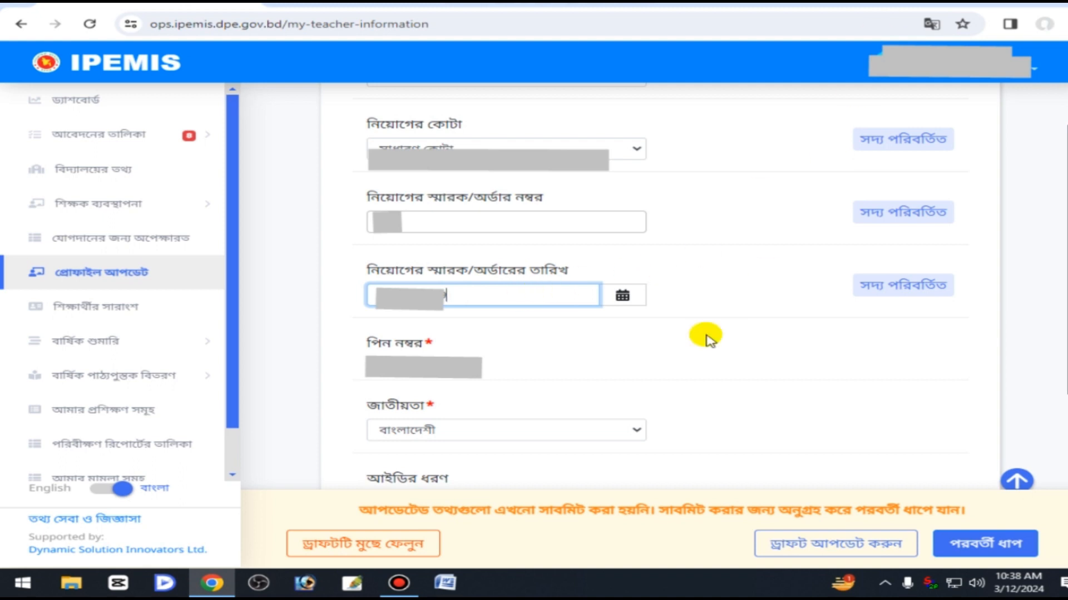
scroll(660, 287, "down", 5)
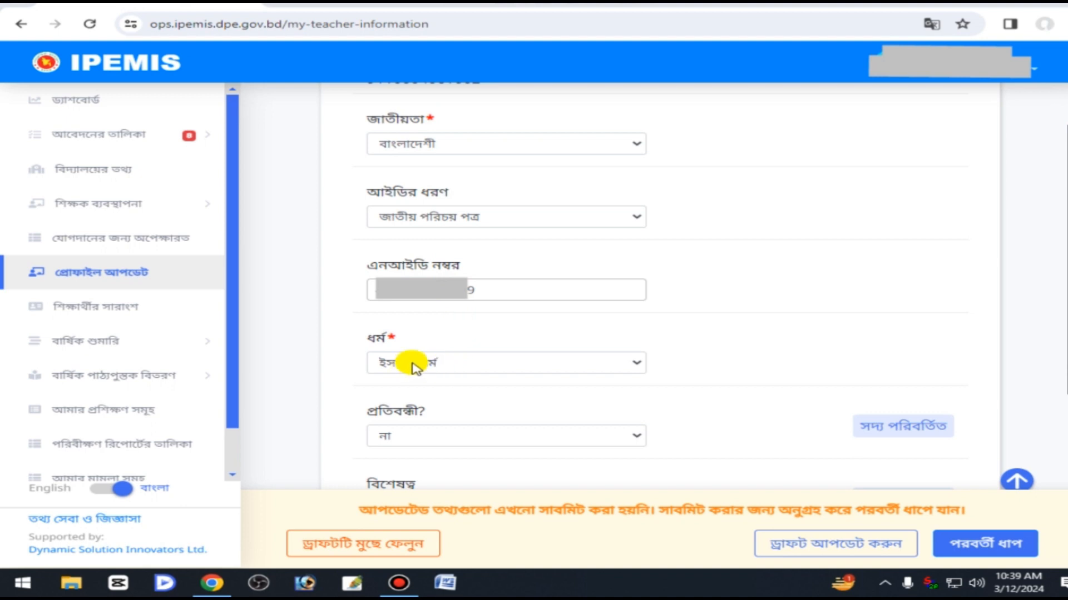
mouse_move(359, 339)
left_mouse_down()
mouse_move(389, 333)
mouse_move(376, 338)
left_mouse_up()
left_click(387, 338)
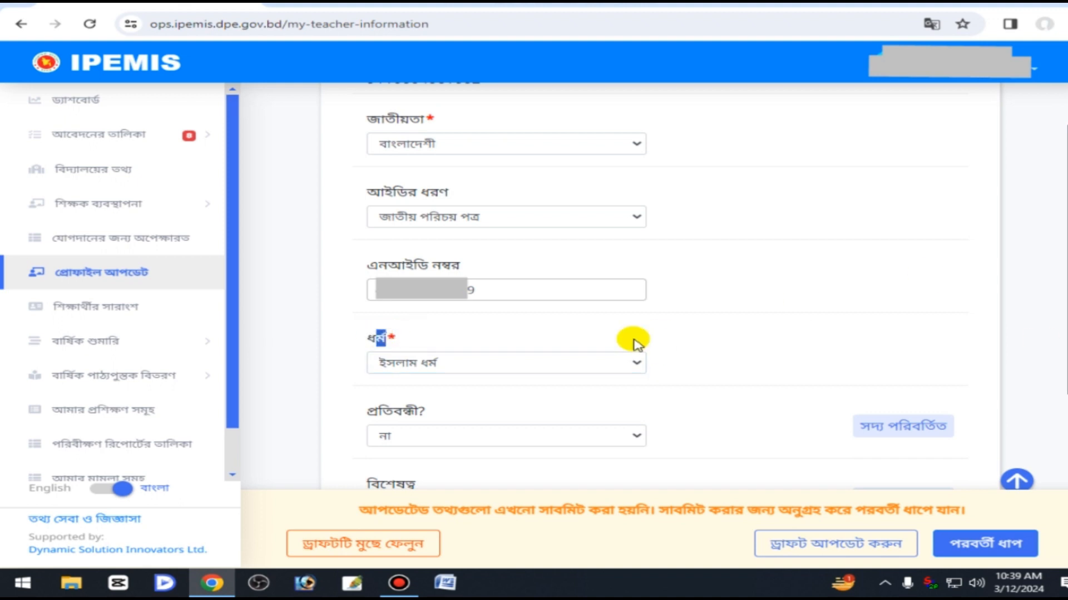
left_click(477, 336)
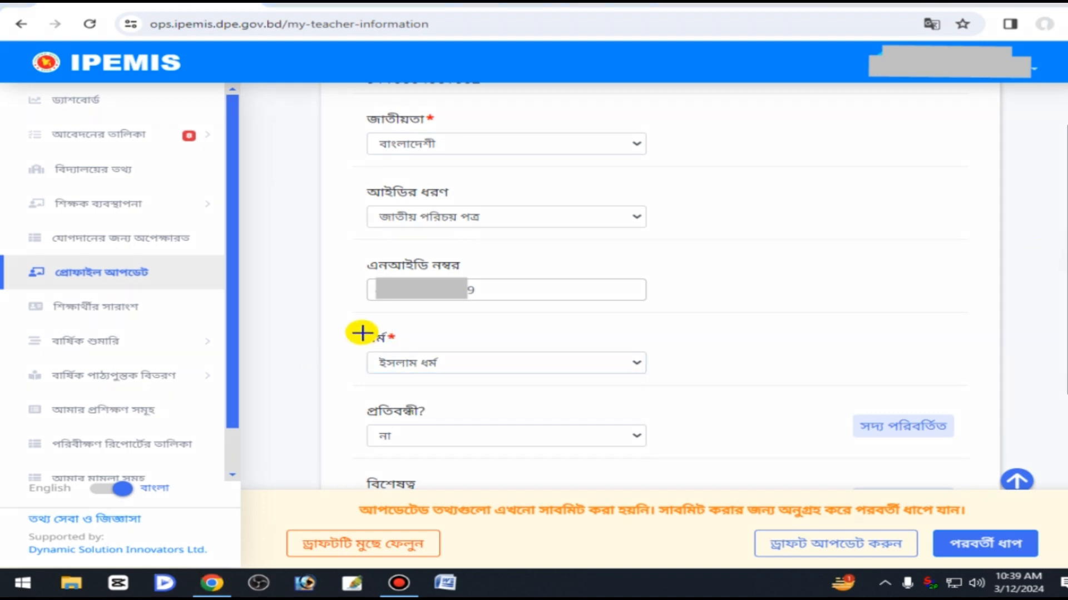
left_click_drag(360, 331, 410, 348)
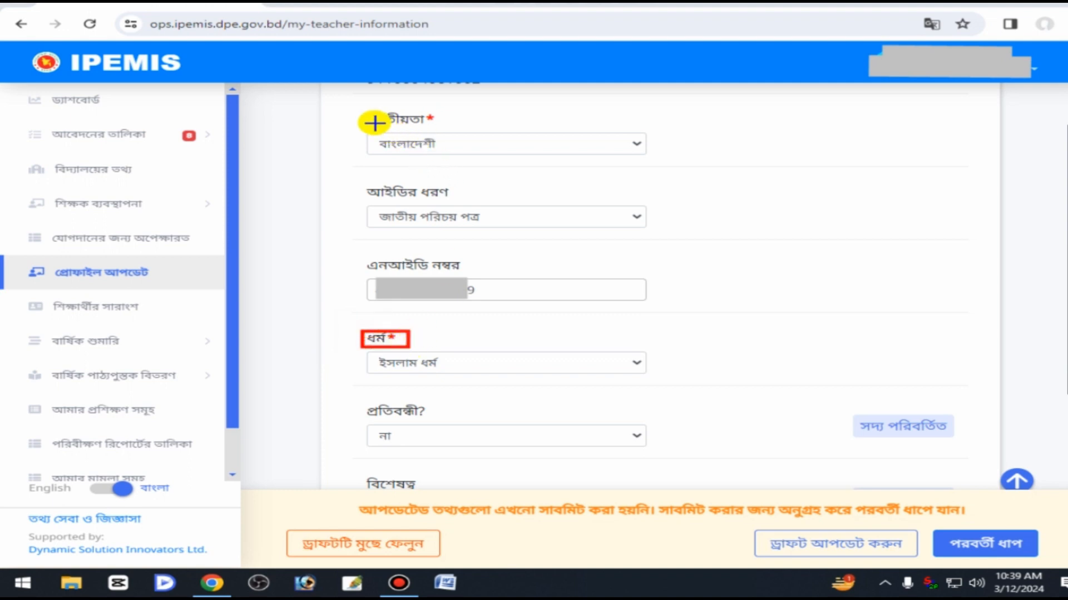
left_click_drag(351, 112, 454, 126)
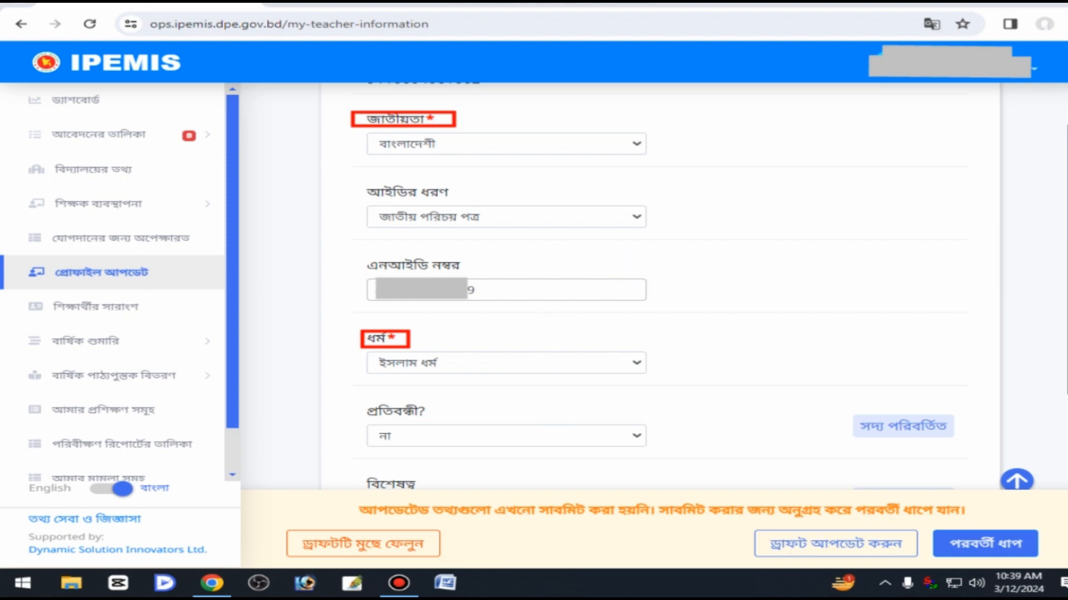
Check the ethnic minority and blood group selections in the basic information section.
scroll(564, 174, "down", 5)
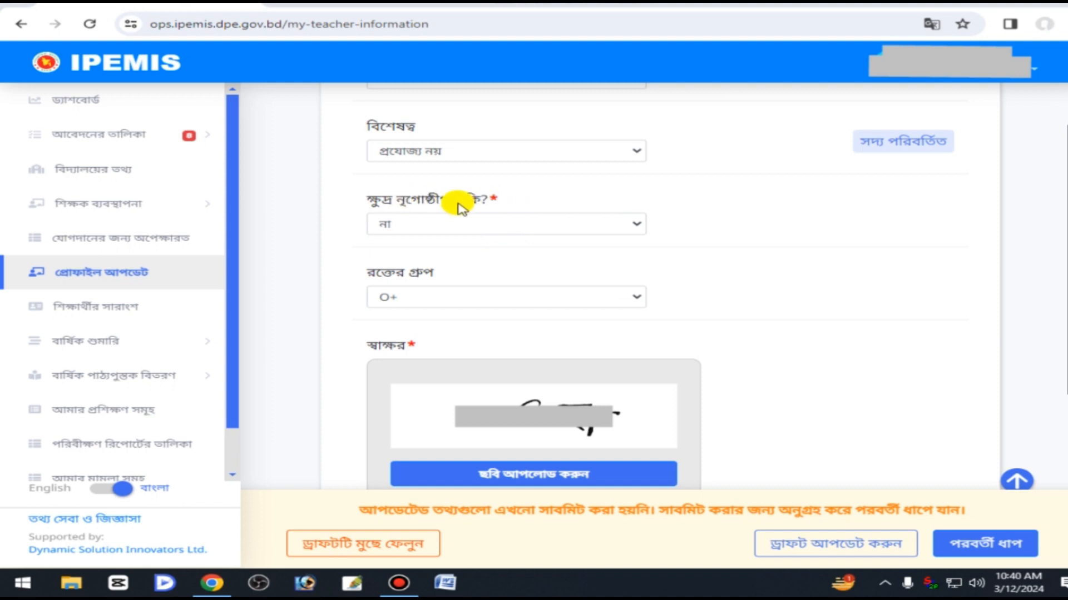
left_click(429, 222)
left_click(429, 226)
left_click(428, 225)
left_click(426, 221)
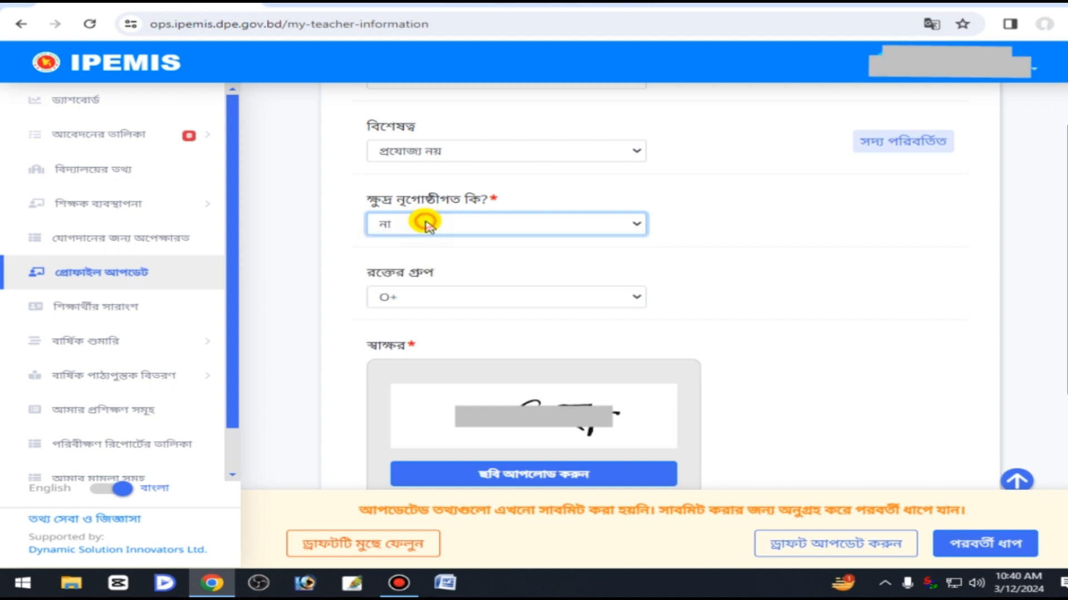
left_click(418, 297)
left_click(420, 297)
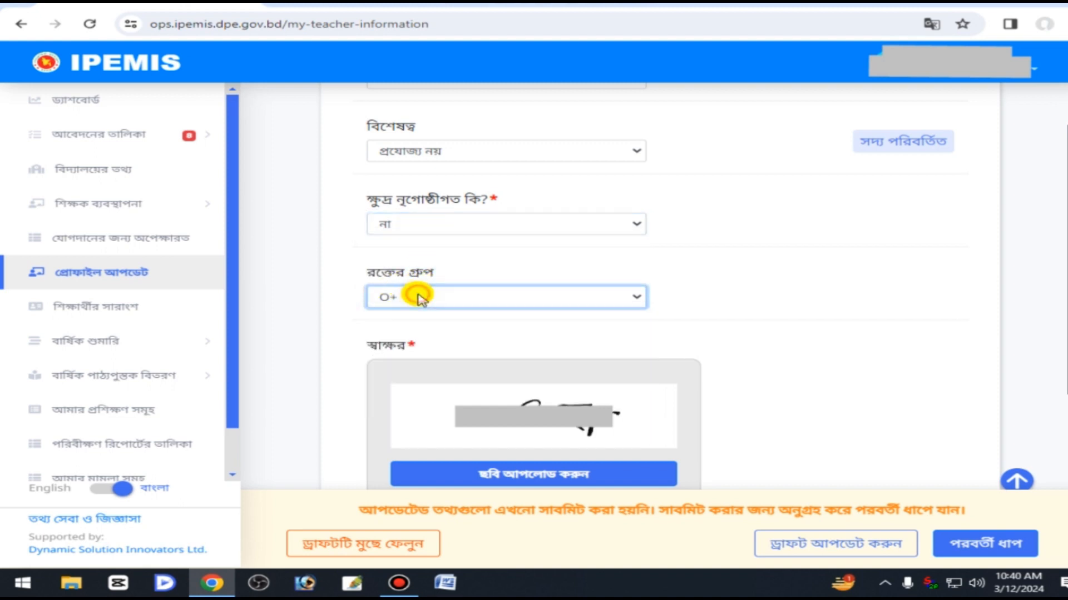
left_click(418, 295)
left_click(418, 295)
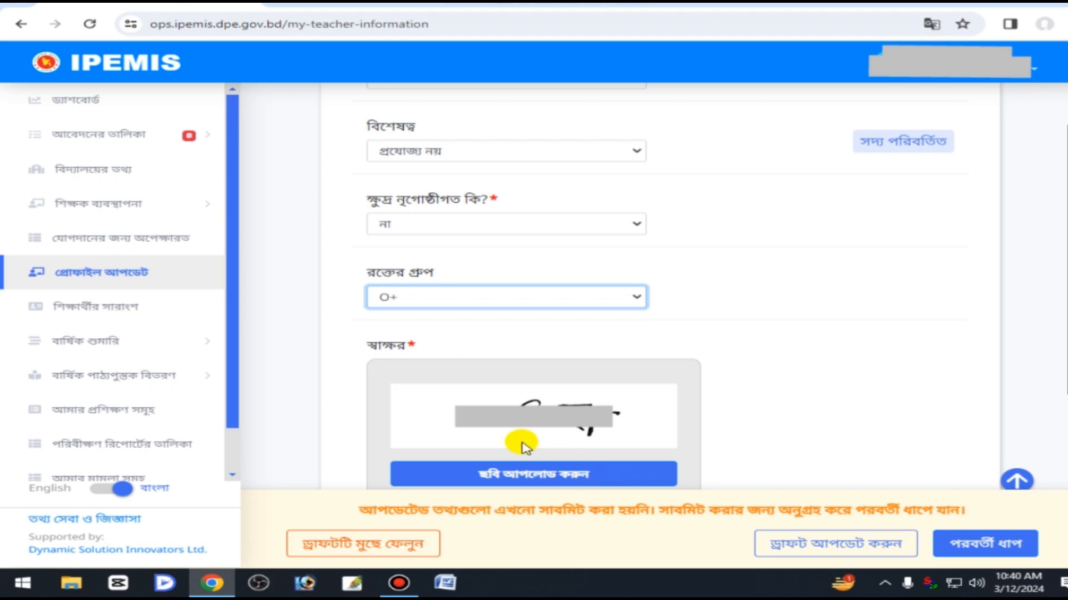
left_click(492, 476)
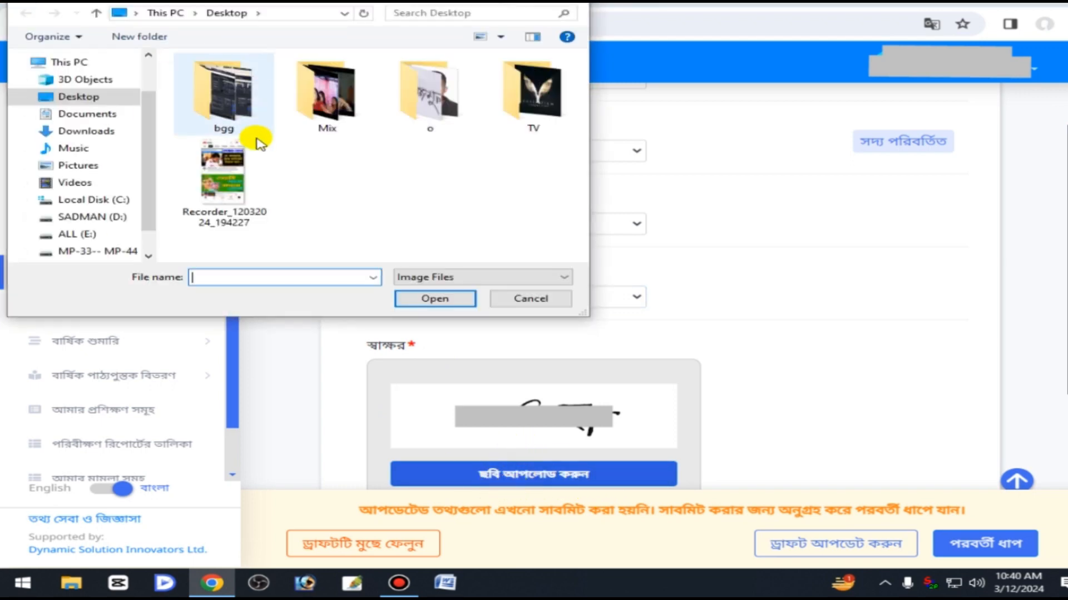
left_click(415, 163)
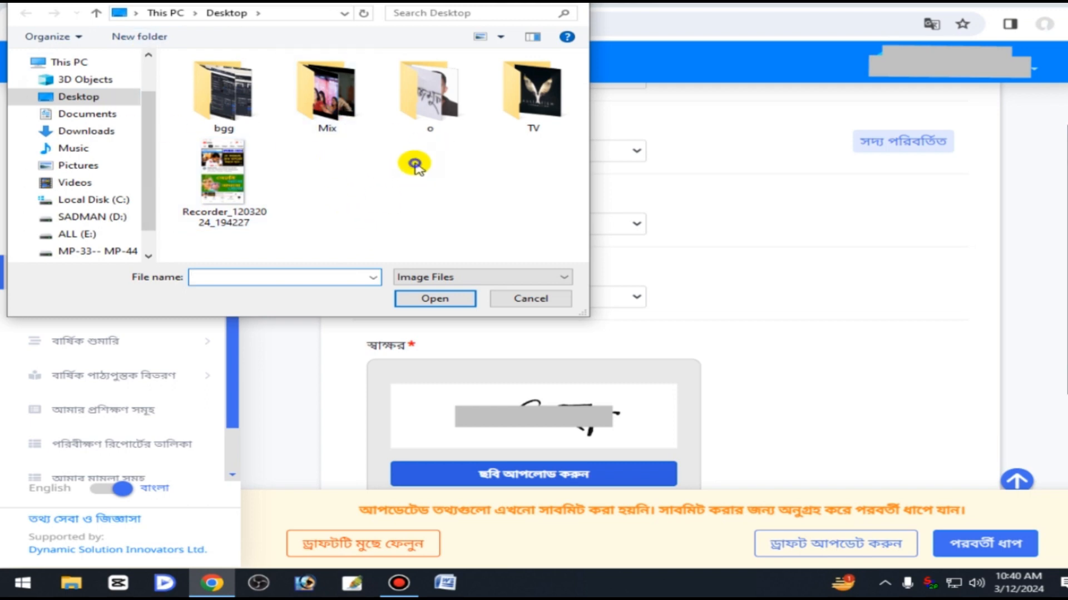
right_click(415, 164)
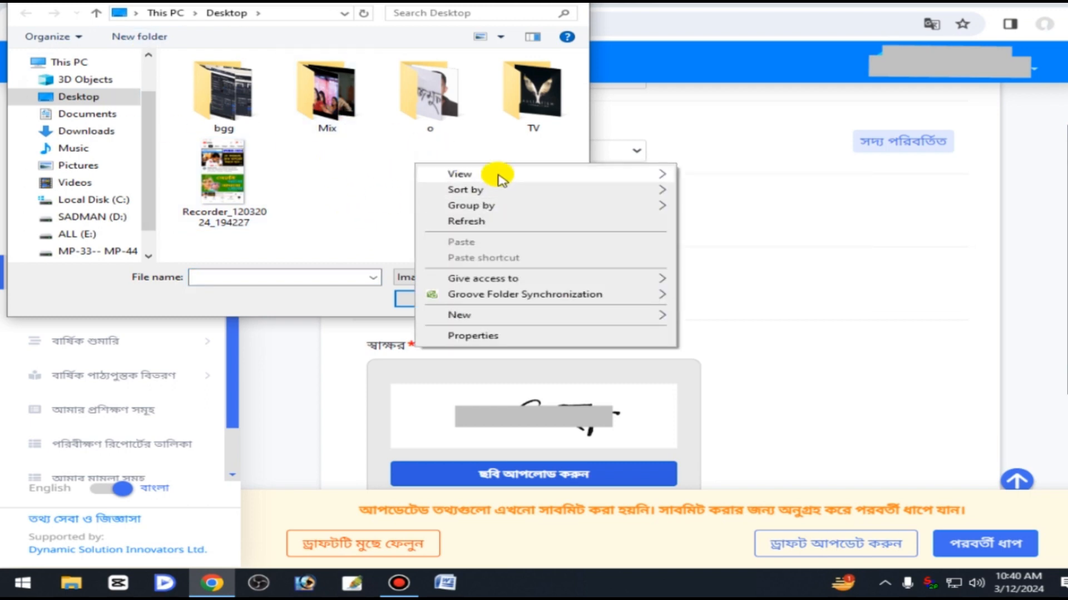
mouse_move(501, 178)
left_click(752, 233)
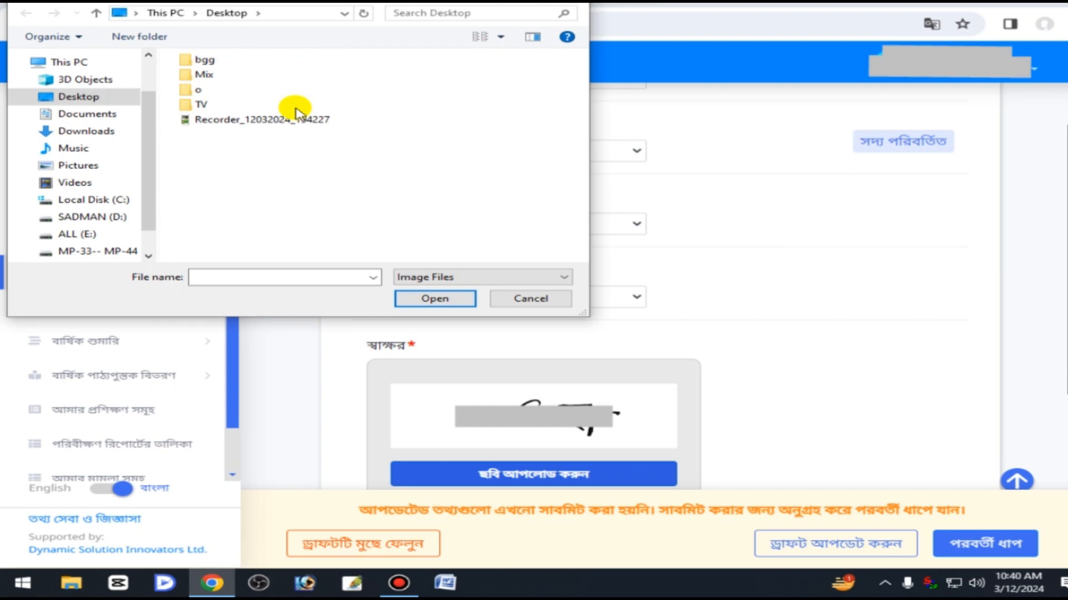
left_click(248, 127)
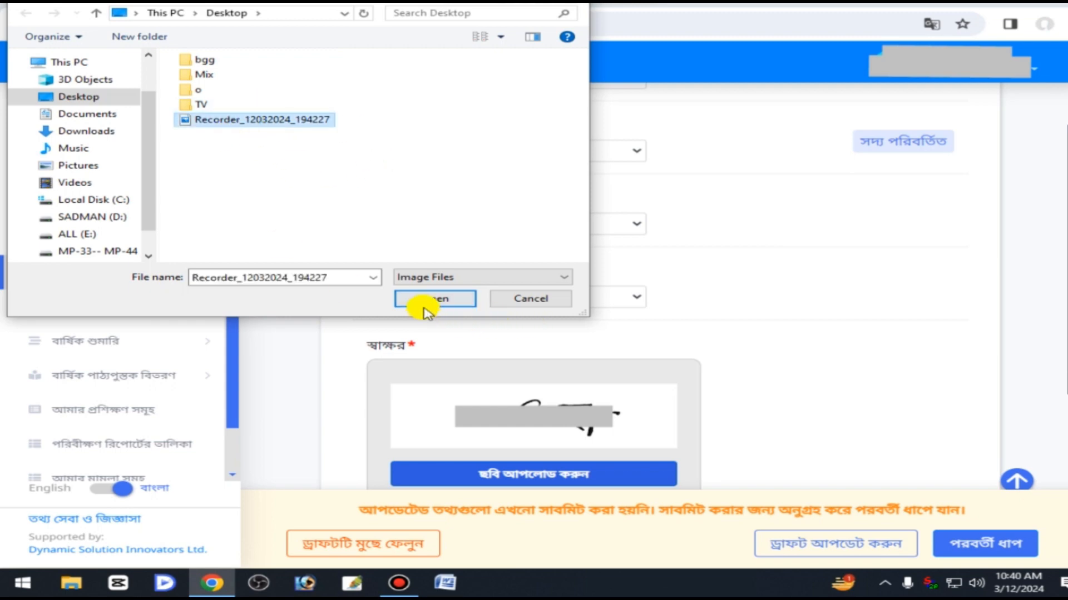
left_click(549, 301)
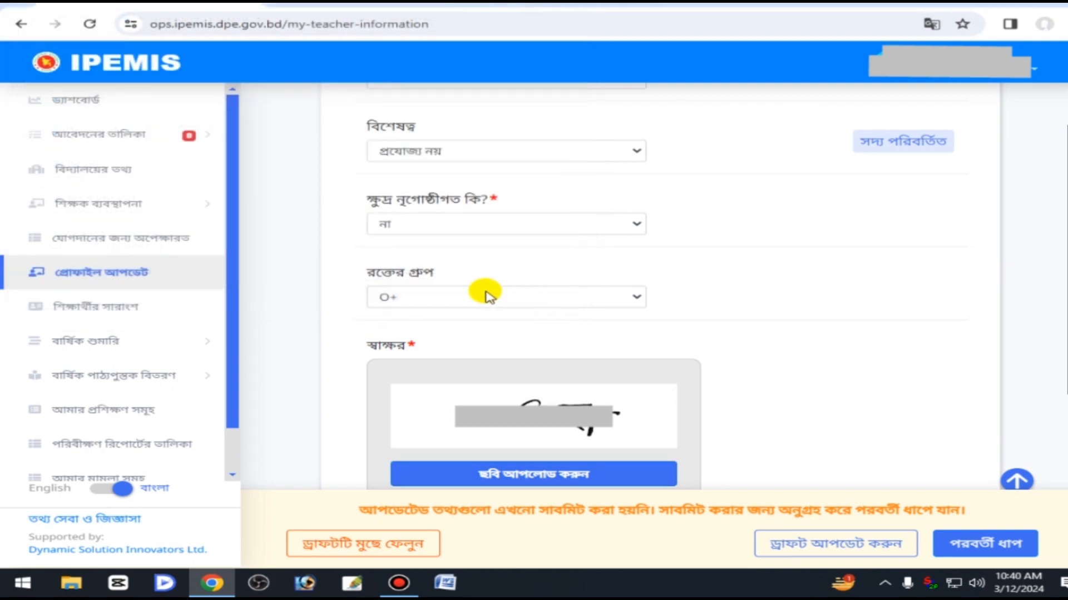
Review the present address fields of the teacher profile, covering division, district, upazila, union/ward, post office and postal code.
scroll(665, 302, "down", 5)
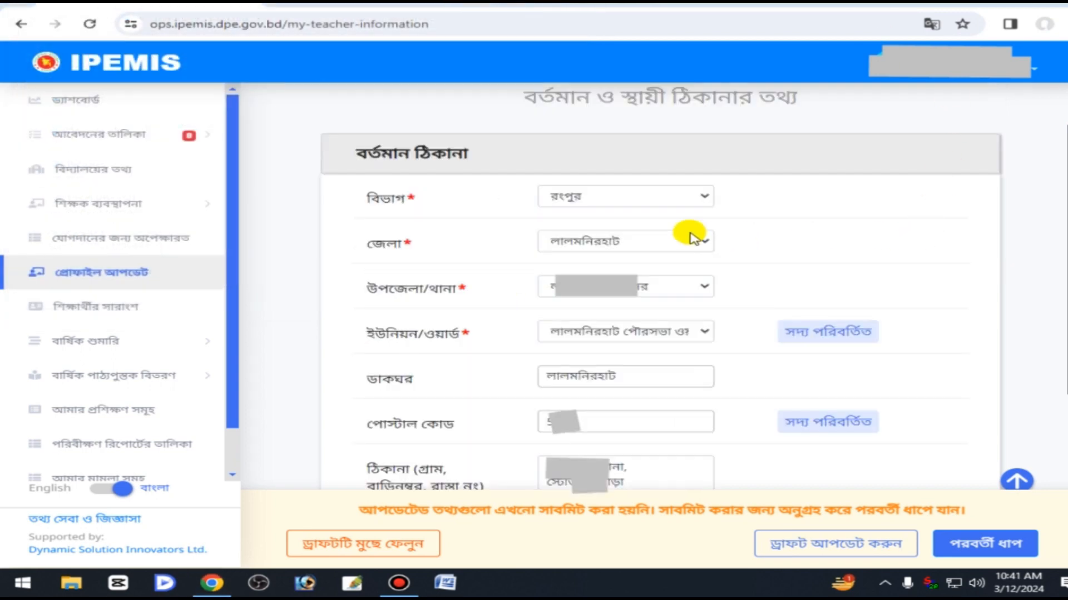
left_click_drag(358, 154, 491, 155)
left_click(484, 192)
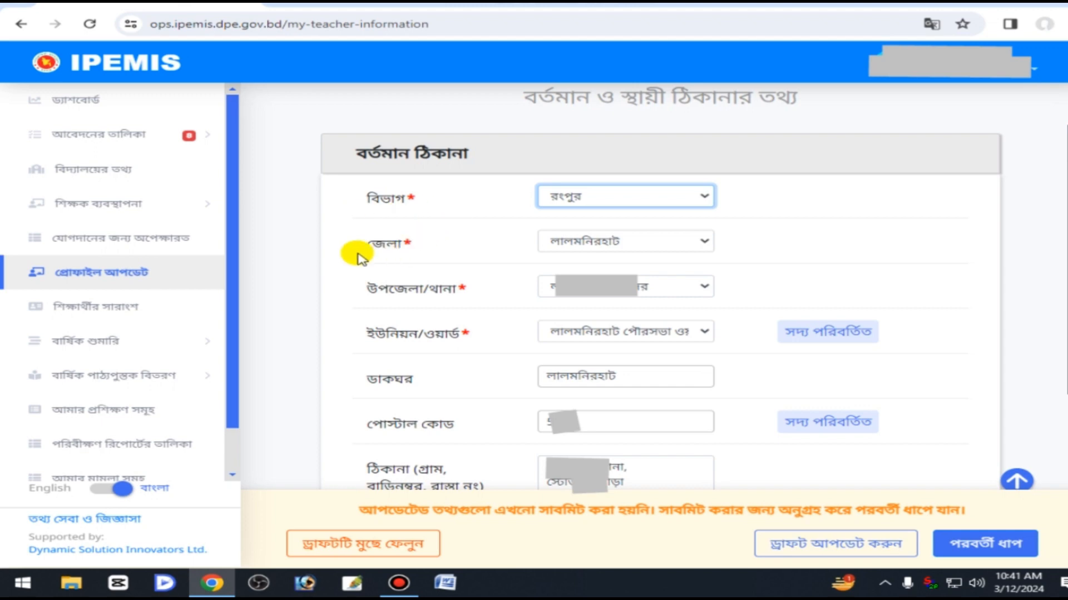
left_click(616, 332)
left_click(616, 333)
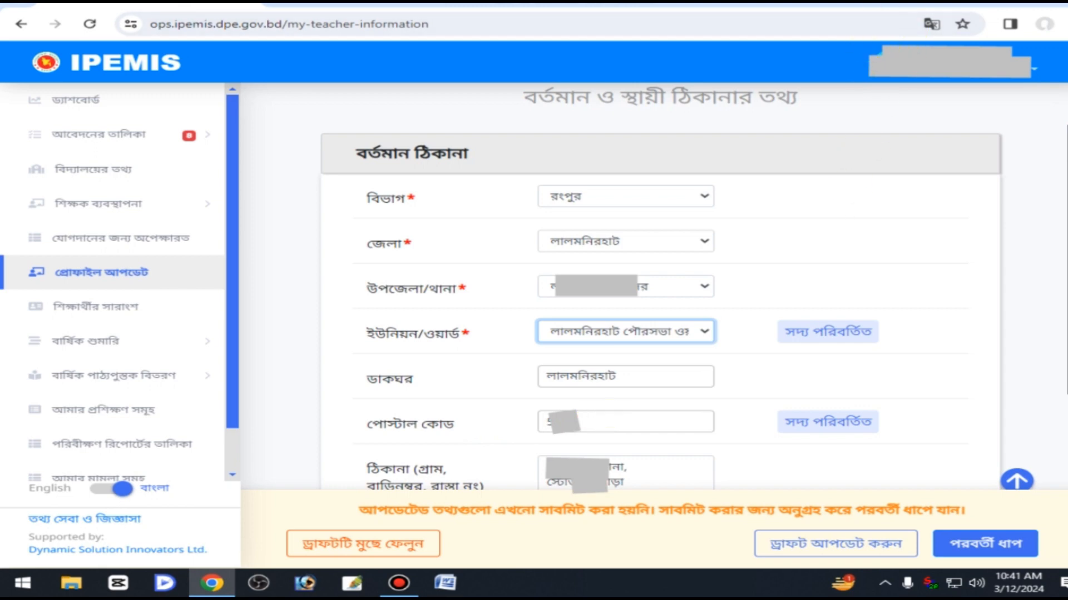
Review the permanent address section, covering the same-as-present-address option and the division, district, upazila and union/ward selections.
scroll(731, 178, "down", 8)
scroll(979, 310, "up", 1)
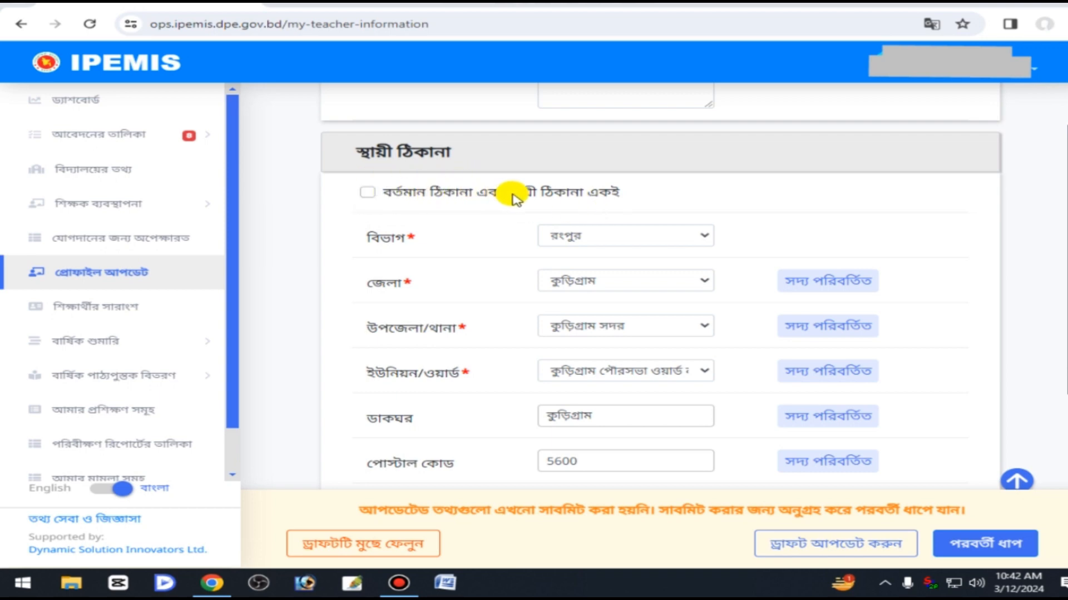
left_click(609, 233)
left_click(610, 232)
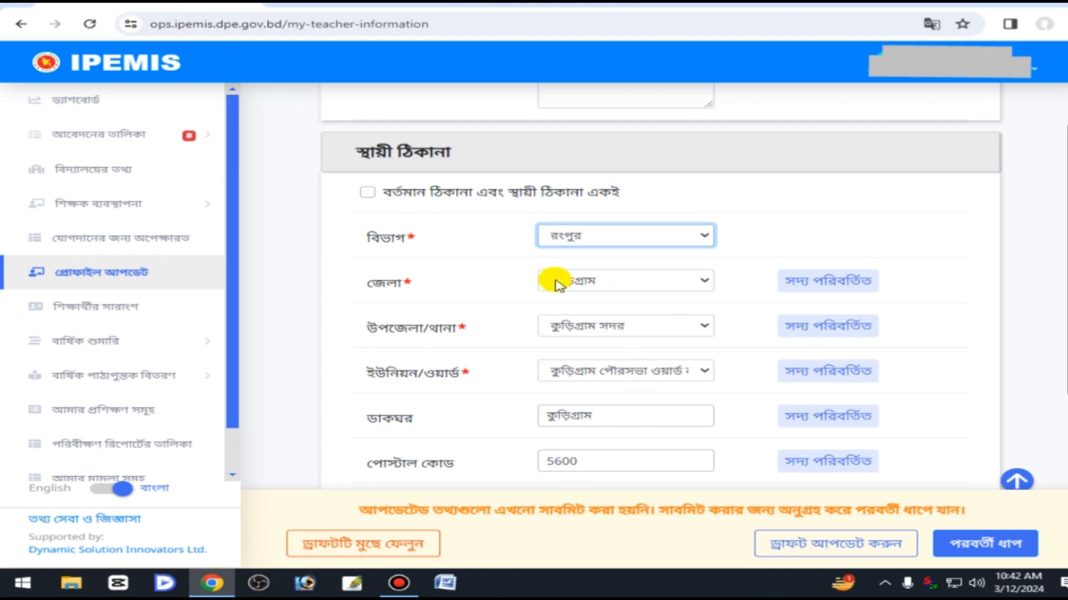
left_click_drag(382, 239, 436, 245)
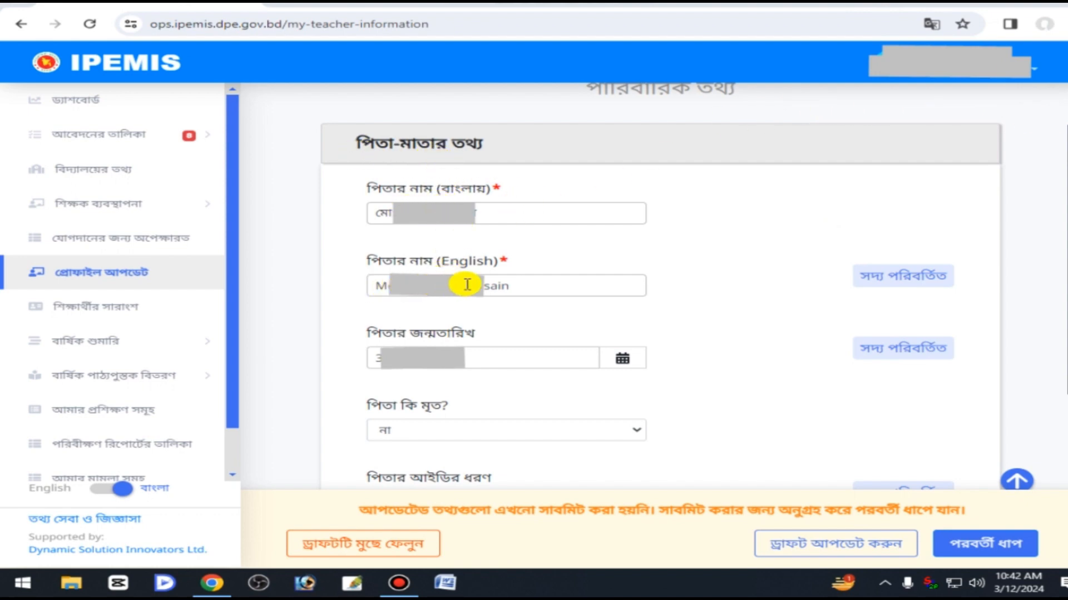
Check the father's date of birth in the parents' information and keep "না" for whether the father is deceased.
left_click(481, 359)
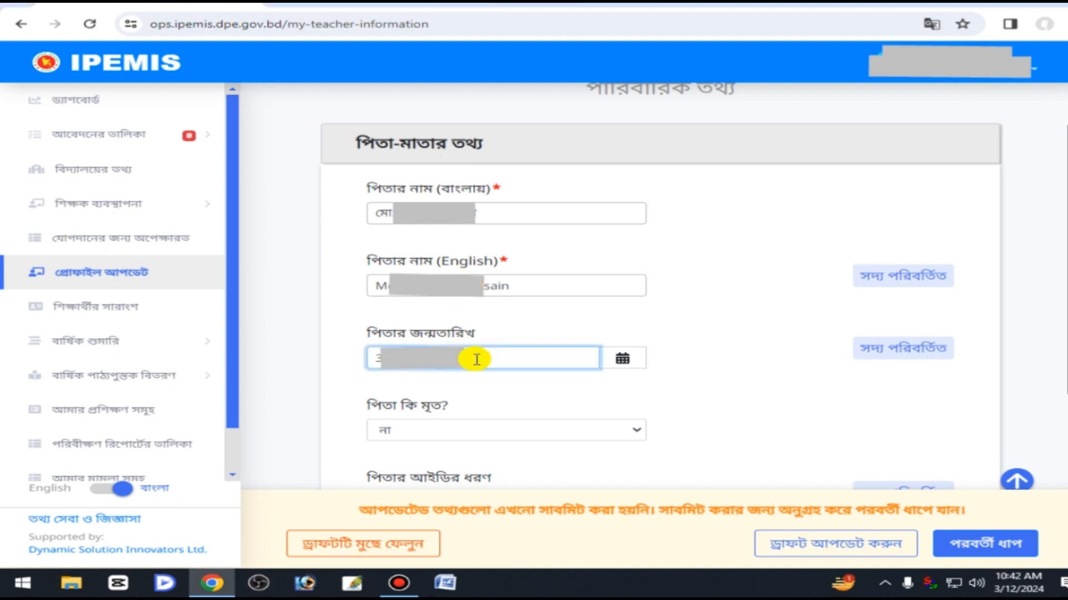
left_click(440, 435)
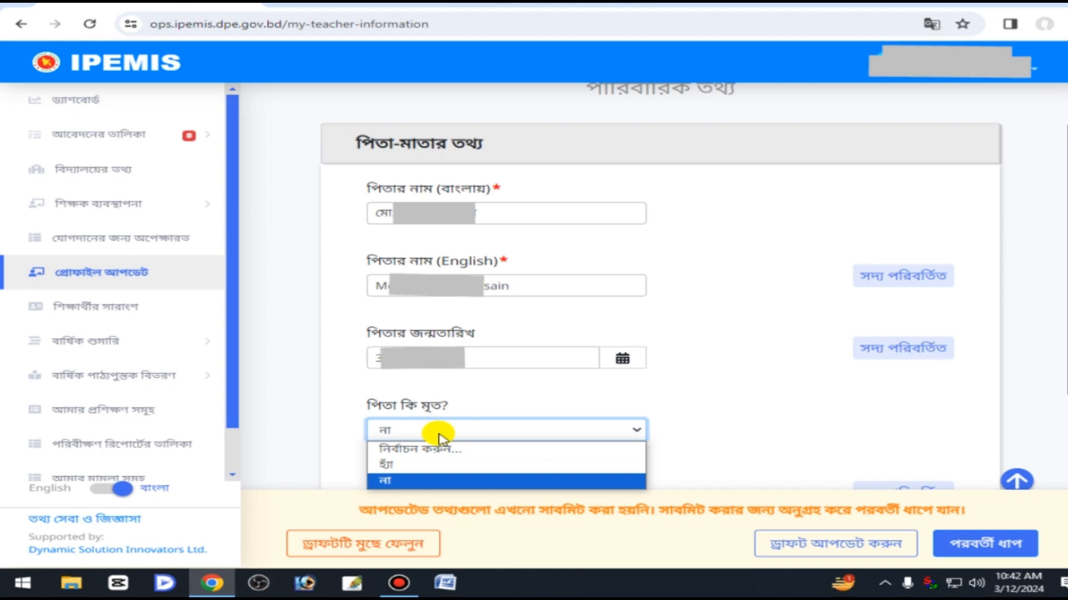
left_click(448, 481)
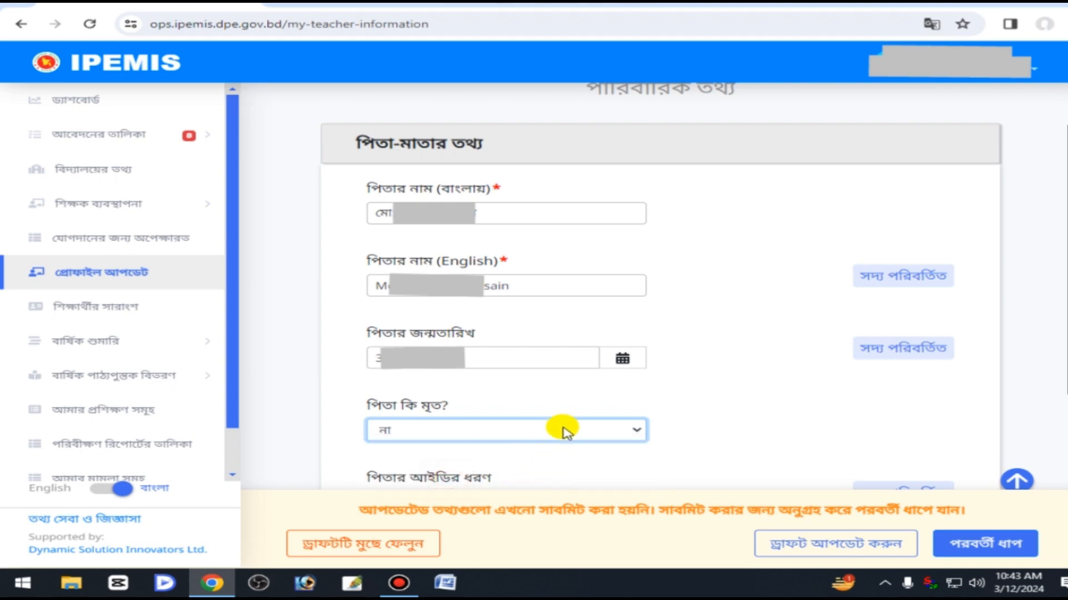
scroll(746, 305, "down", 5)
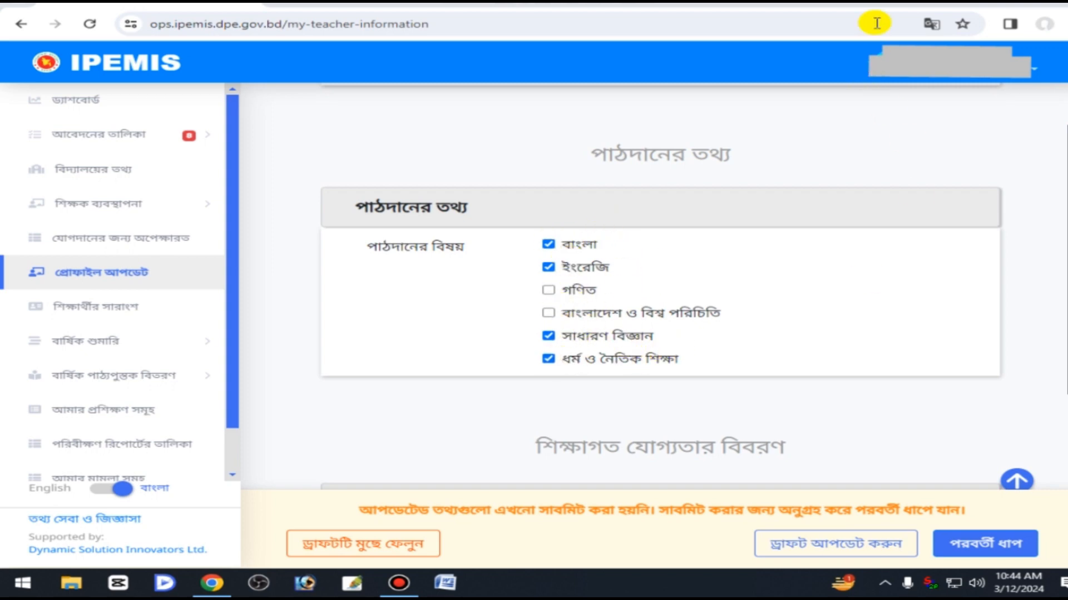
Examine the first two educational qualification records, covering certificate, subject, board, passing year, division and highest-degree fields.
scroll(611, 278, "down", 5)
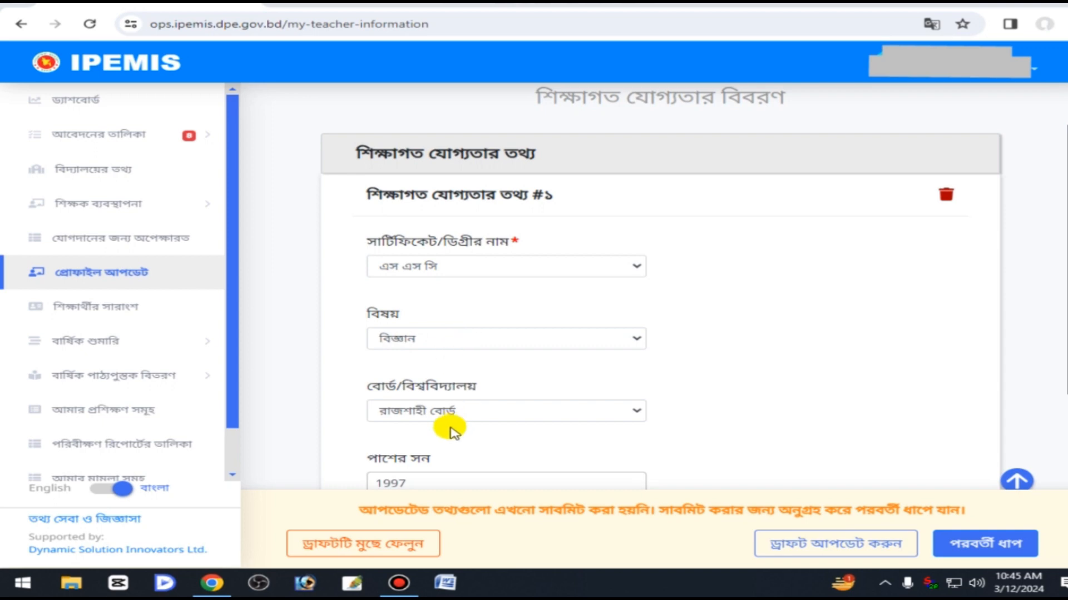
scroll(477, 405, "down", 3)
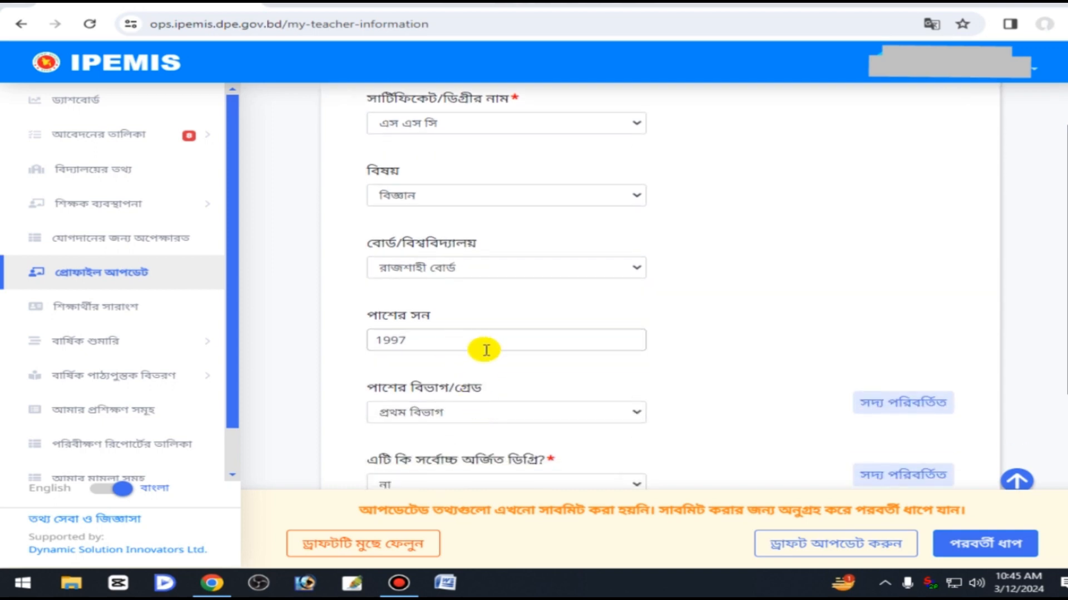
scroll(484, 348, "down", 1)
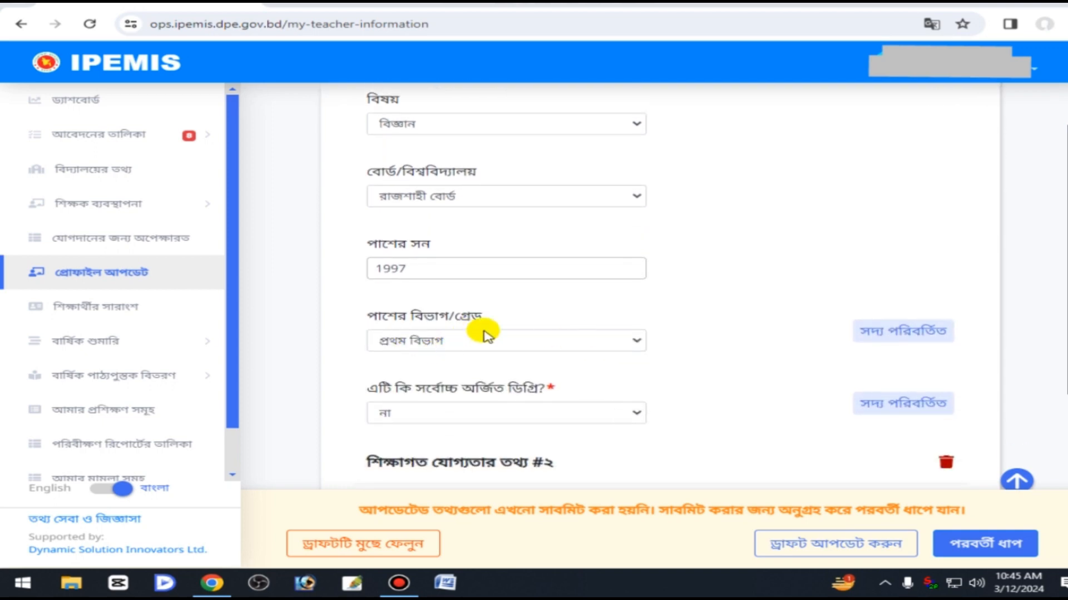
scroll(523, 347, "down", 1)
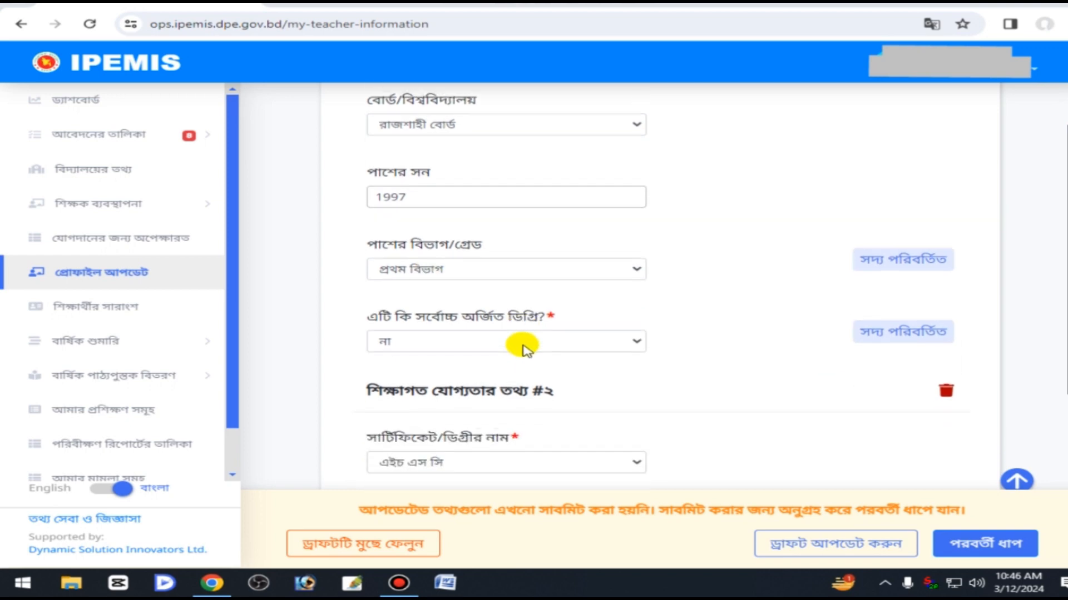
scroll(495, 344, "down", 1)
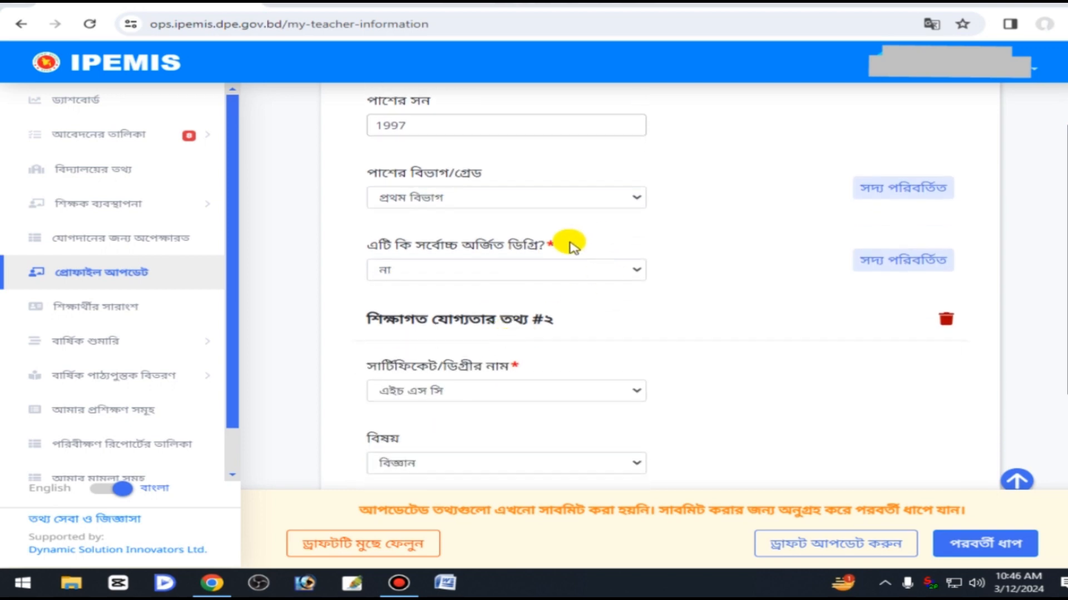
scroll(476, 410, "down", 3)
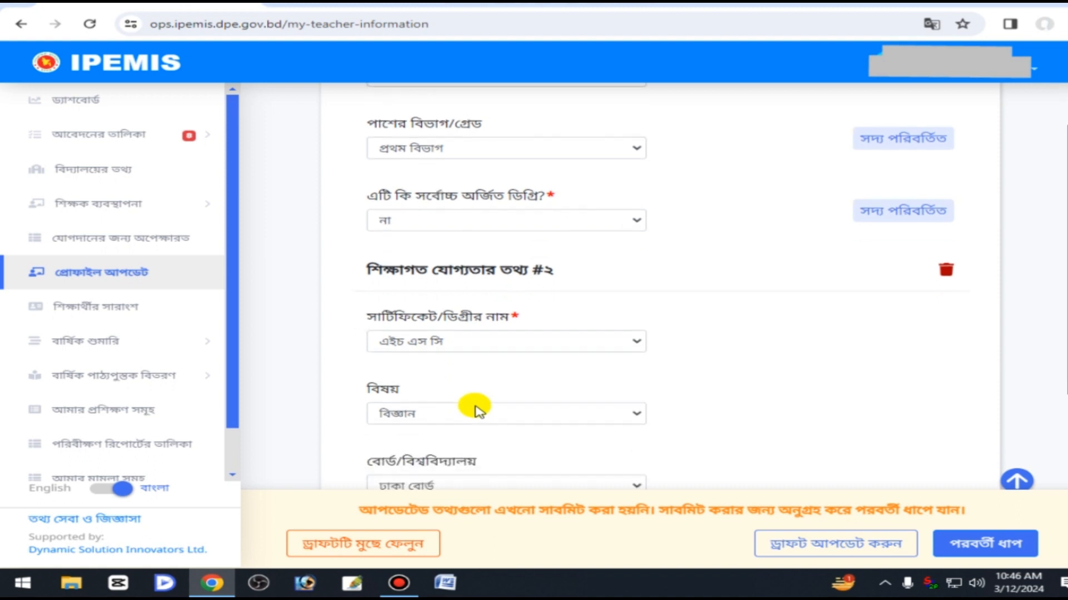
scroll(477, 412, "down", 3)
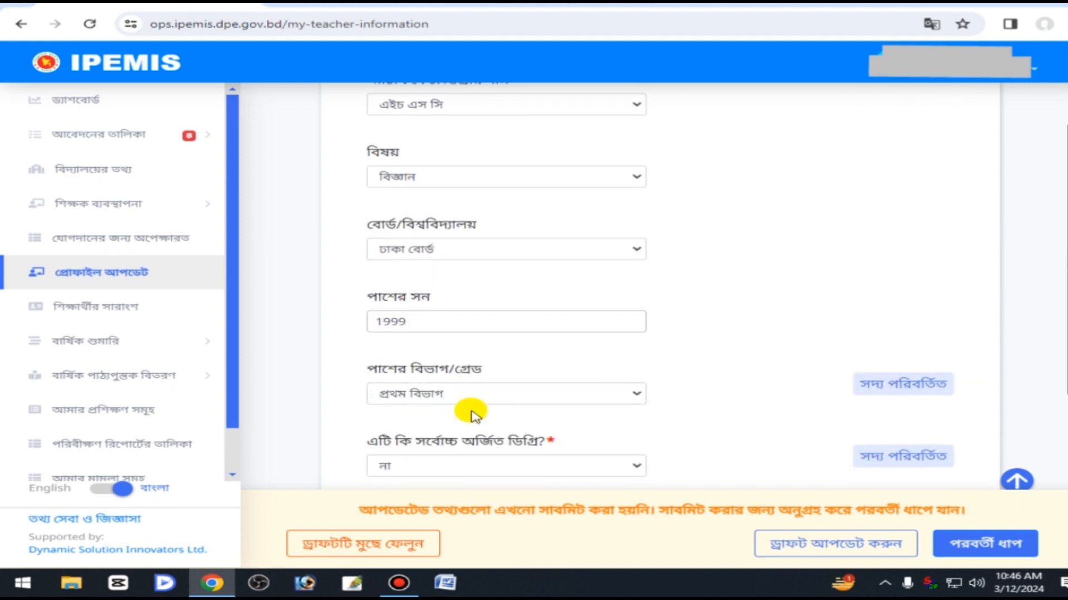
scroll(471, 413, "down", 2)
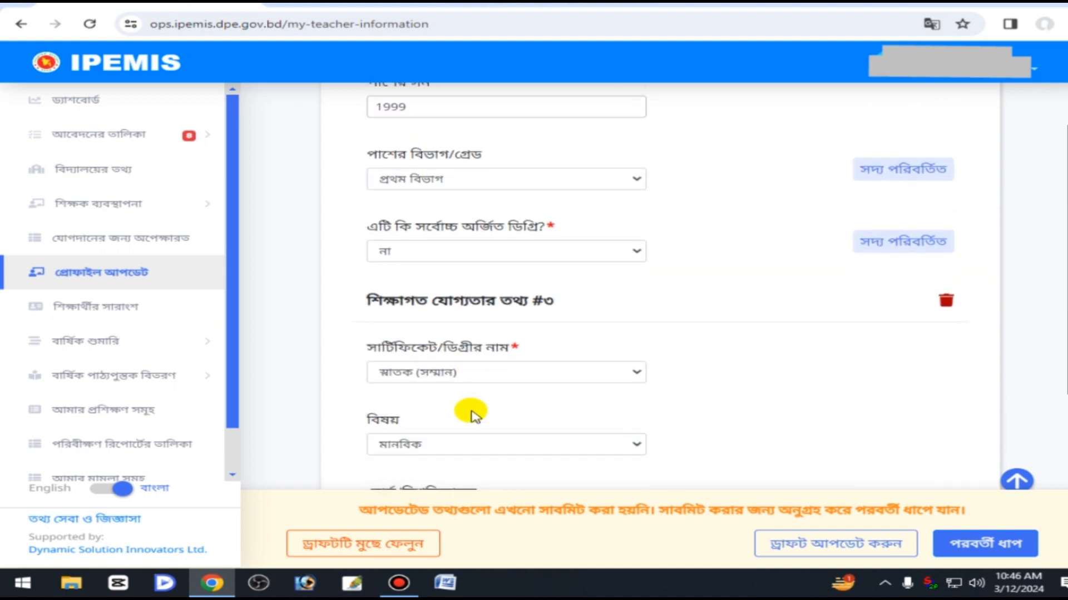
Inspect the degree and subject choices of educational qualification #৩, its passing year, division and highest-degree fields, and the start of qualification #৪.
left_click(437, 374)
left_click(437, 374)
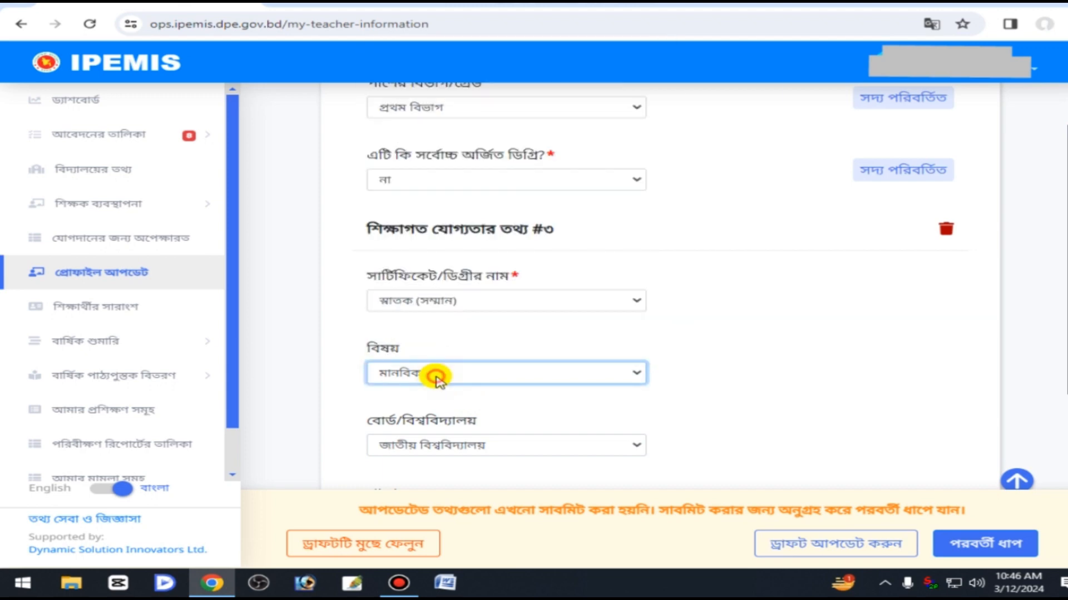
left_click(437, 374)
left_click(437, 375)
left_click(495, 300)
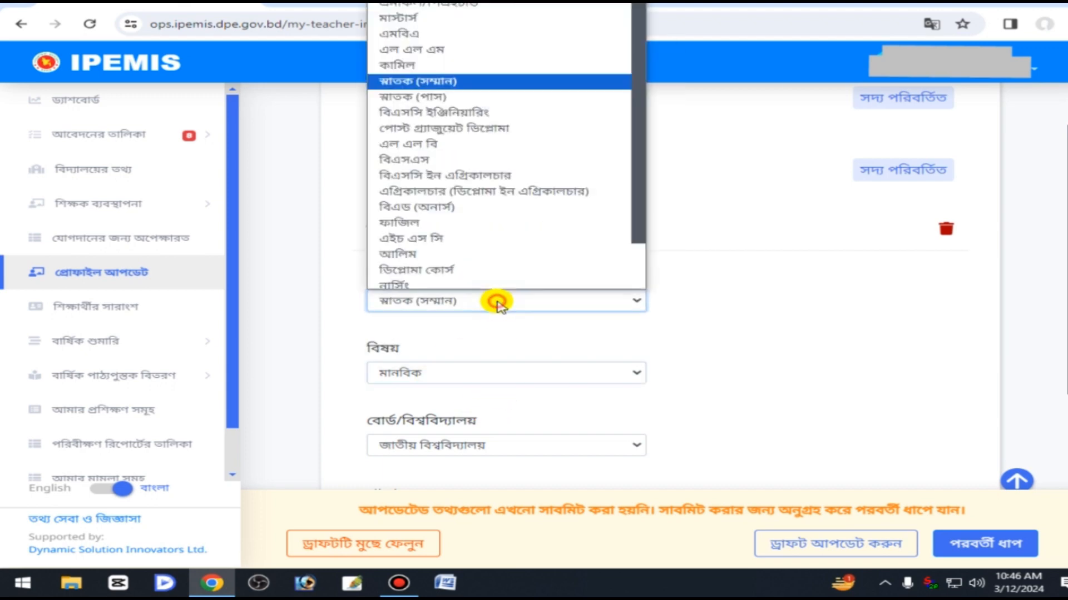
left_click(496, 300)
scroll(505, 367, "down", 1)
scroll(511, 394, "down", 1)
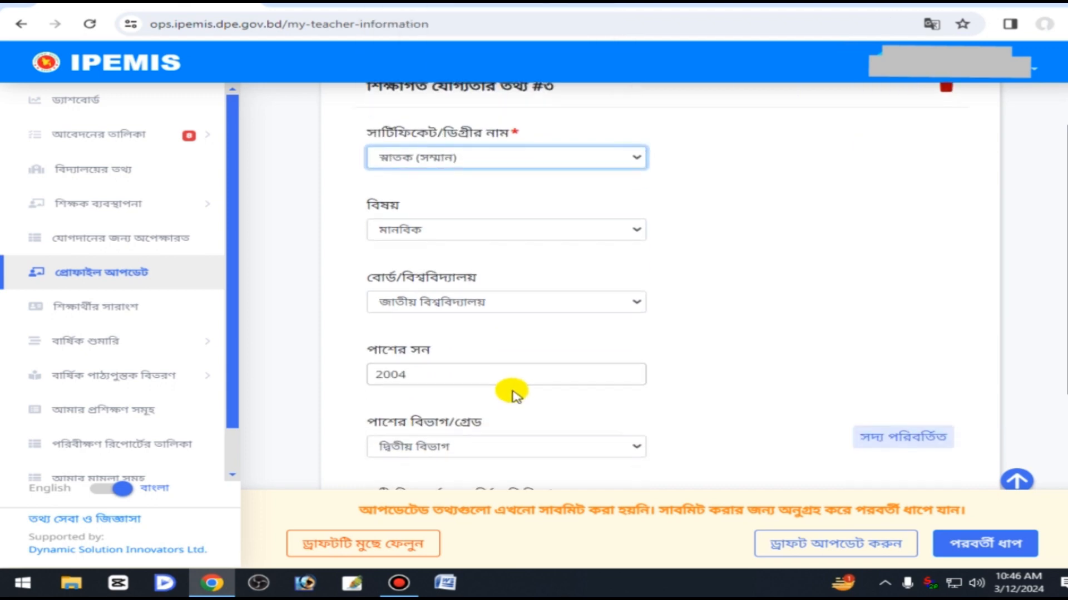
scroll(514, 395, "down", 3)
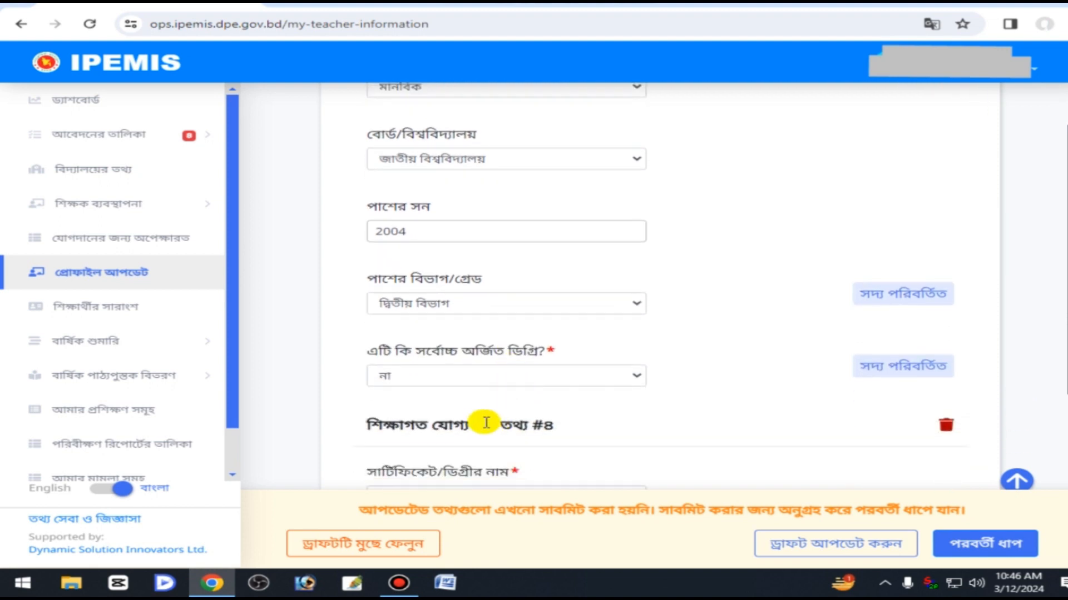
scroll(522, 363, "down", 2)
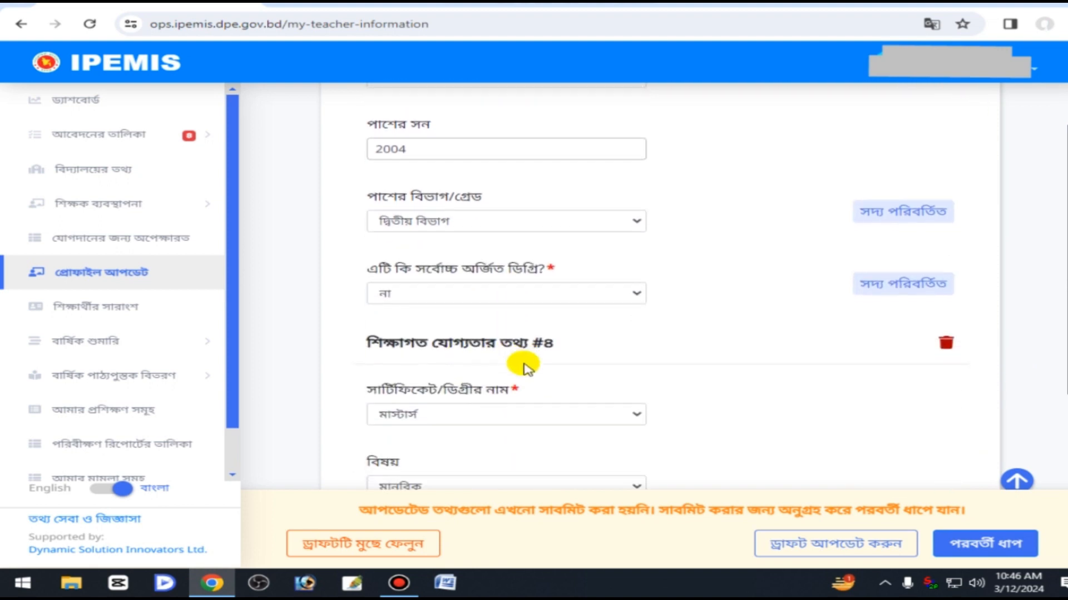
scroll(523, 364, "down", 4)
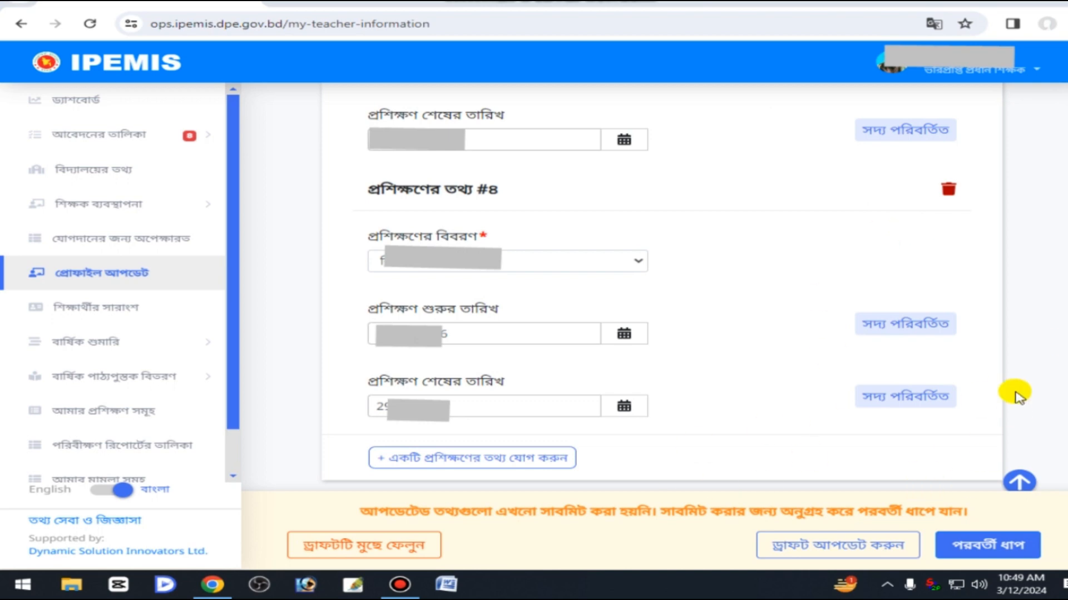
Advance the updated profile to the final review page, submit it for update and confirm the submission.
left_click(1005, 550)
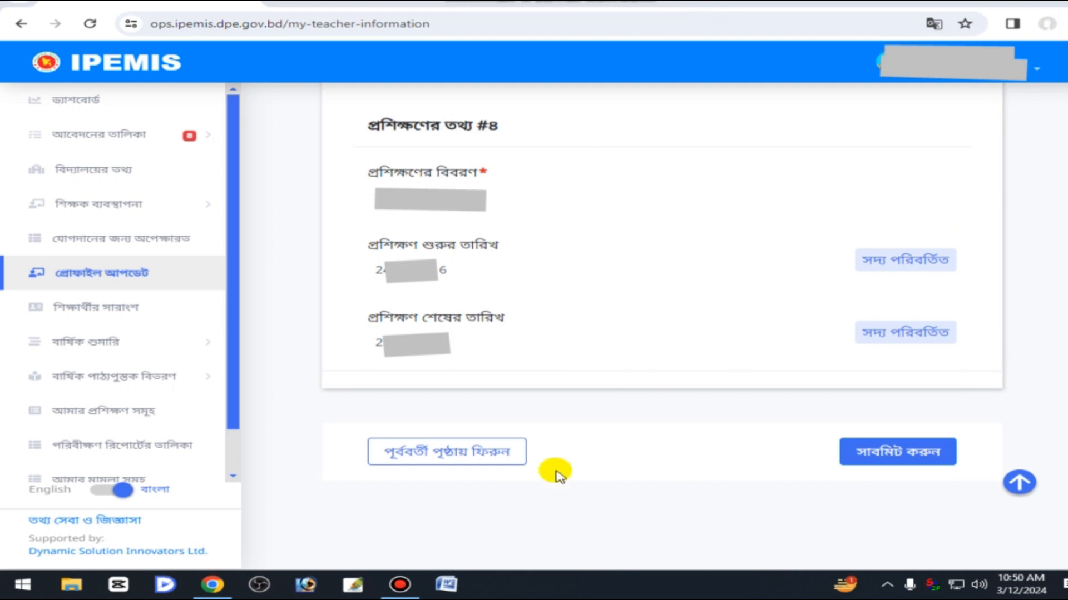
left_click(913, 455)
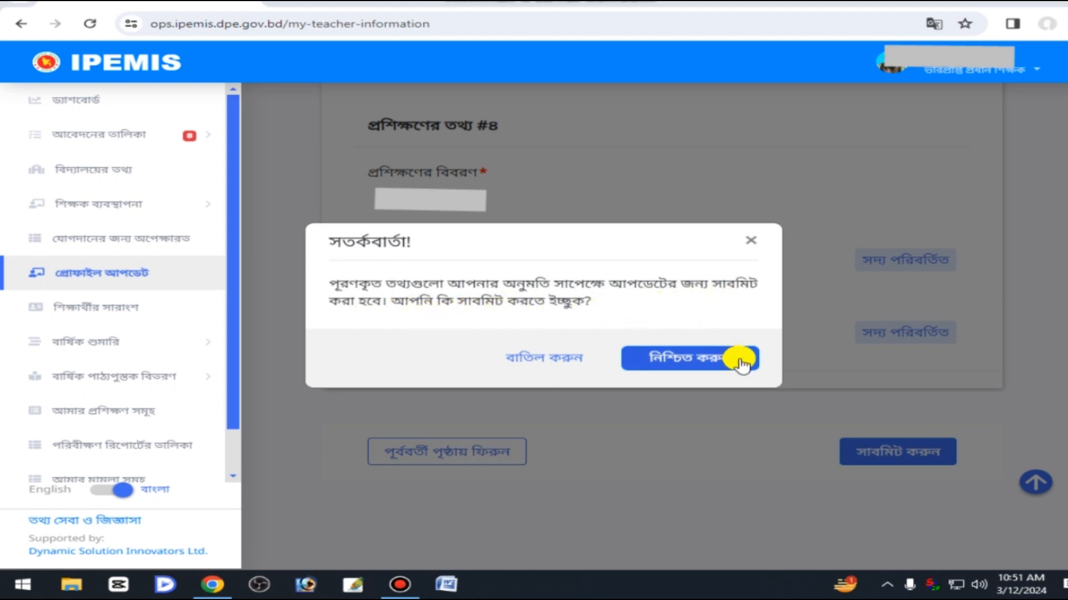
left_click(699, 362)
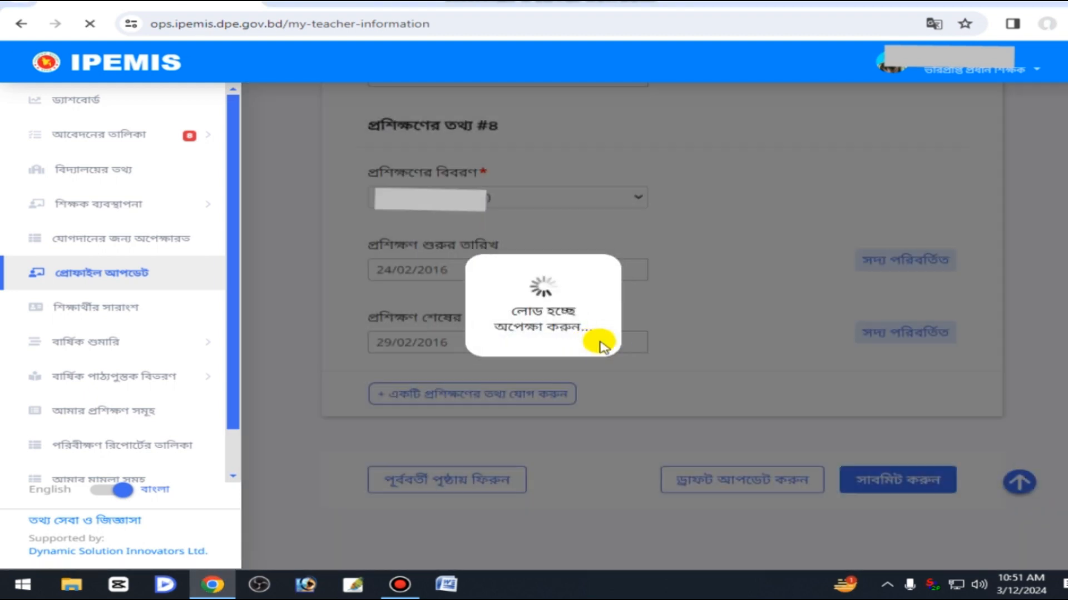